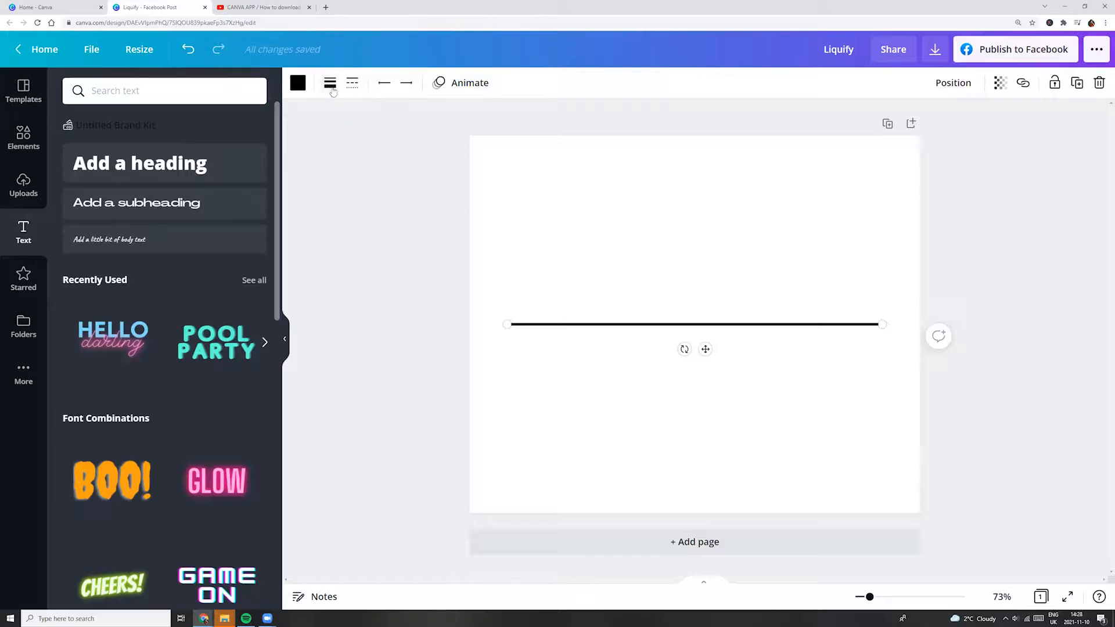
Recolour the black line yellow, move it near the top of the page and stretch it past both side edges
left_click(300, 85)
left_click(146, 244)
left_click_drag(705, 349, 687, 200)
left_click_drag(473, 170, 446, 174)
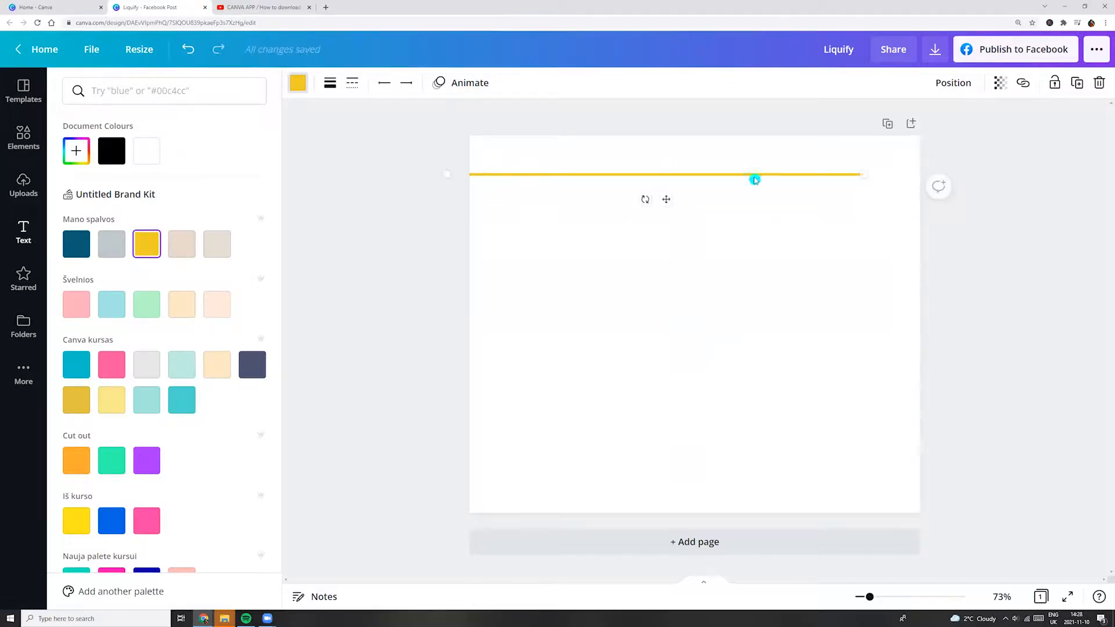
left_click_drag(922, 172, 935, 173)
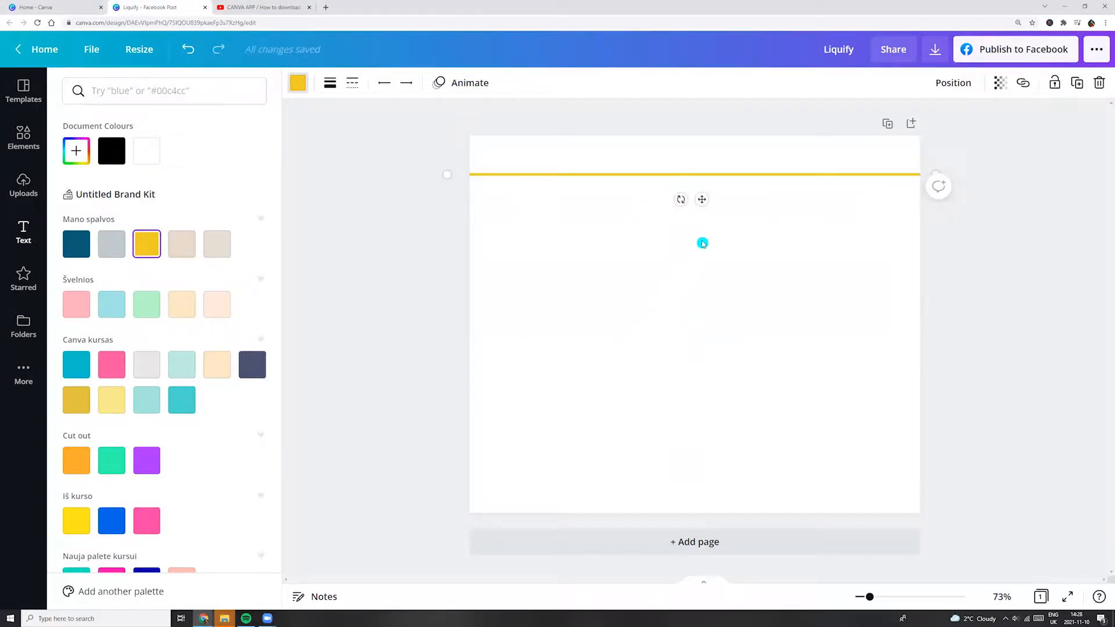
Duplicate the yellow line, position the copy below it and recolour it turquoise using the Like palette
key("ctrl+d")
left_click_drag(710, 207, 712, 231)
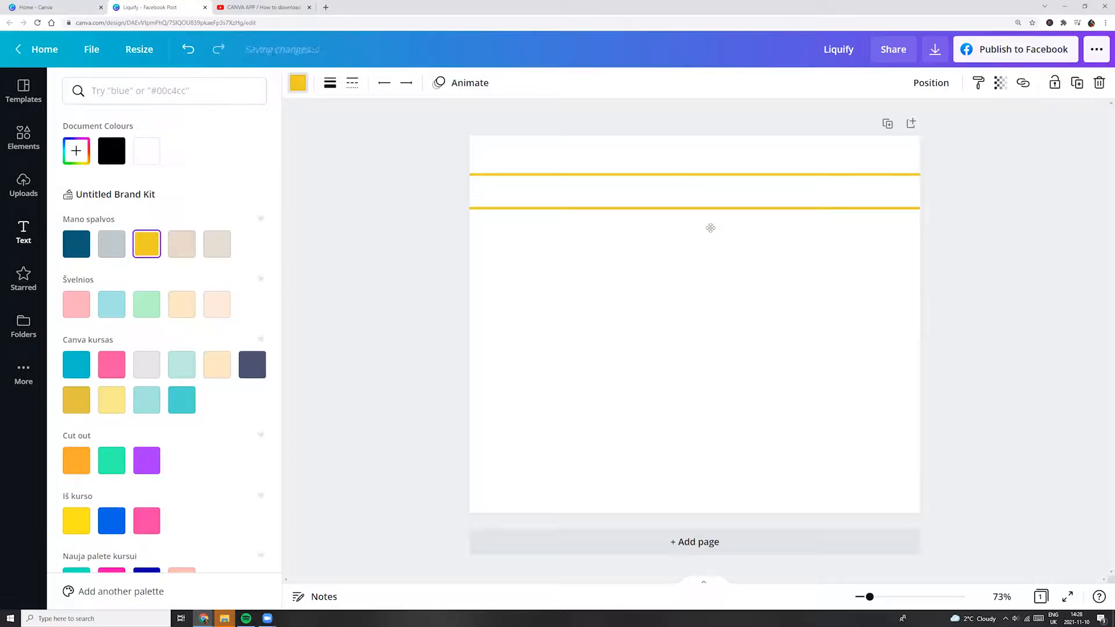
scroll(104, 325, "down", 10)
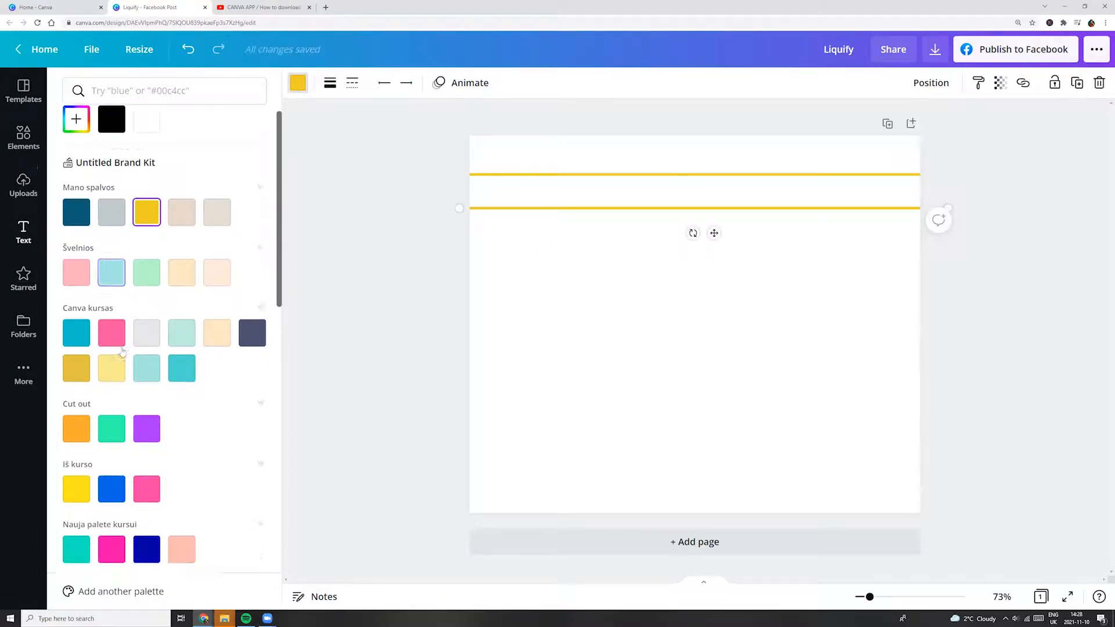
scroll(122, 381, "down", 3)
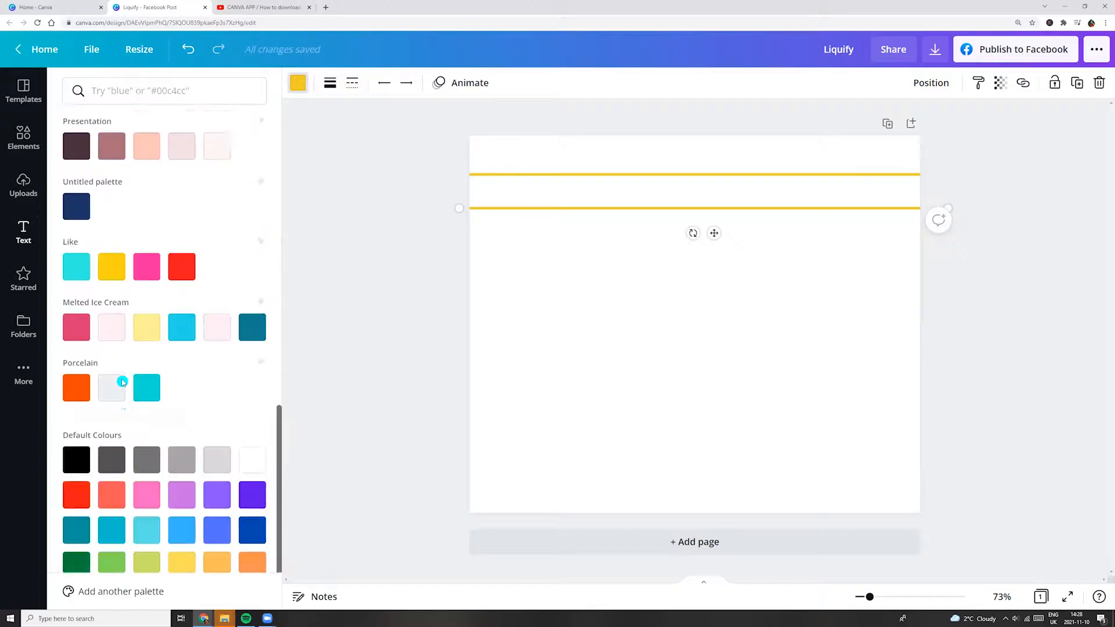
left_click(75, 261)
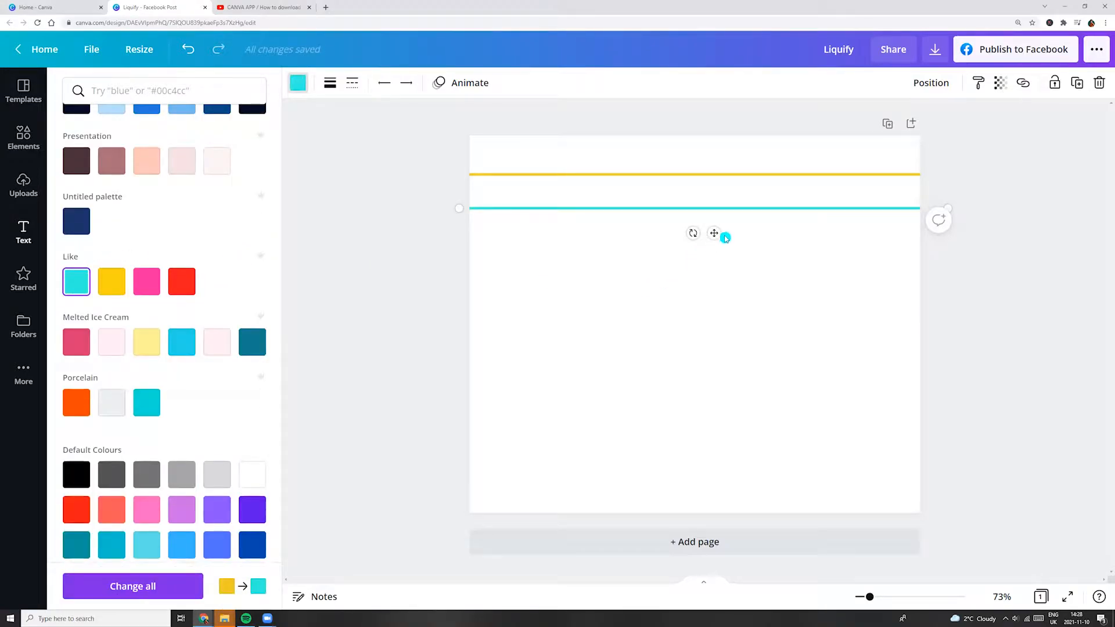
Add pink and red copies of the line, arranging the four lines as red, yellow, turquoise and pink from the top
key("ctrl+d")
left_click_drag(724, 243, 727, 175)
left_click(147, 281)
key("ctrl+d")
left_click(182, 281)
left_click_drag(702, 285, 699, 228)
left_click_drag(638, 210, 636, 200)
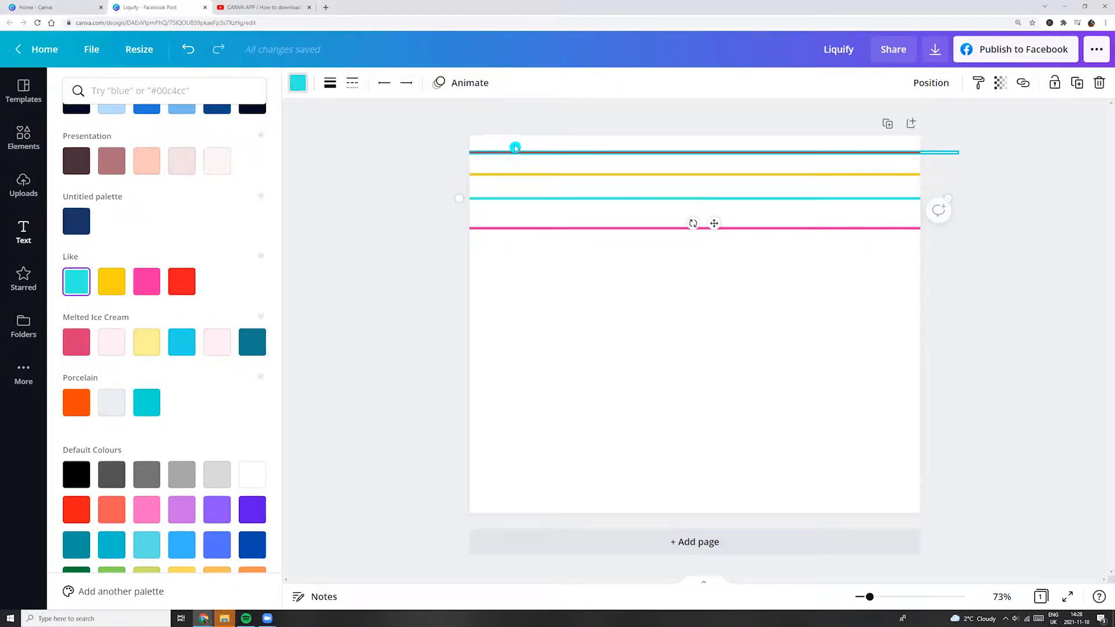
Increase the line weight of the red, yellow, turquoise and pink lines to about 26
left_click(520, 152)
left_click(331, 86)
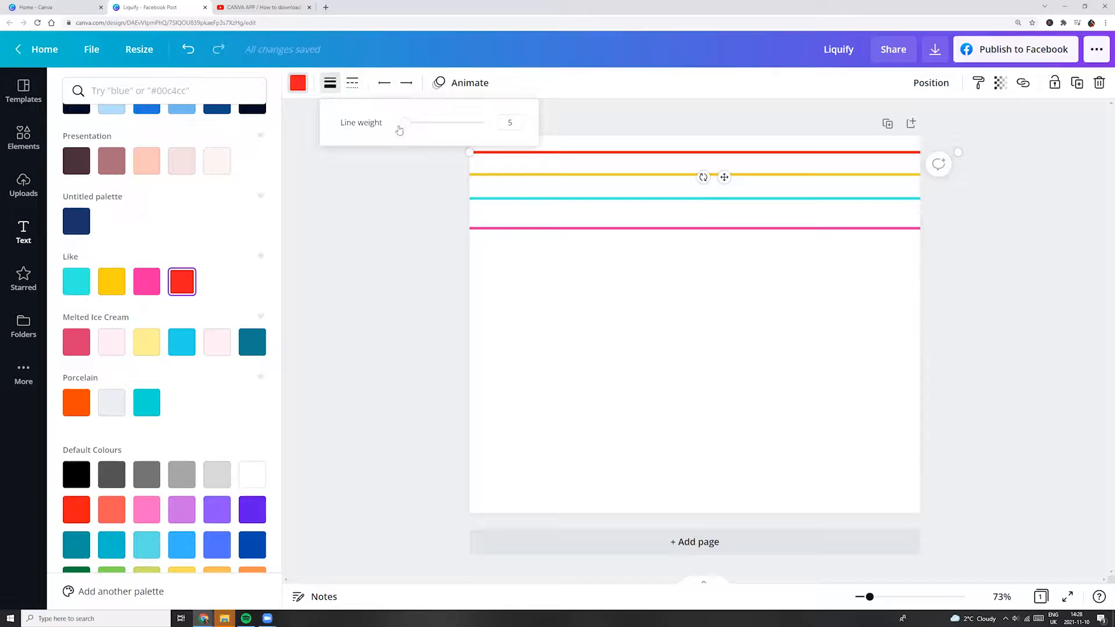
left_click_drag(400, 130, 425, 129)
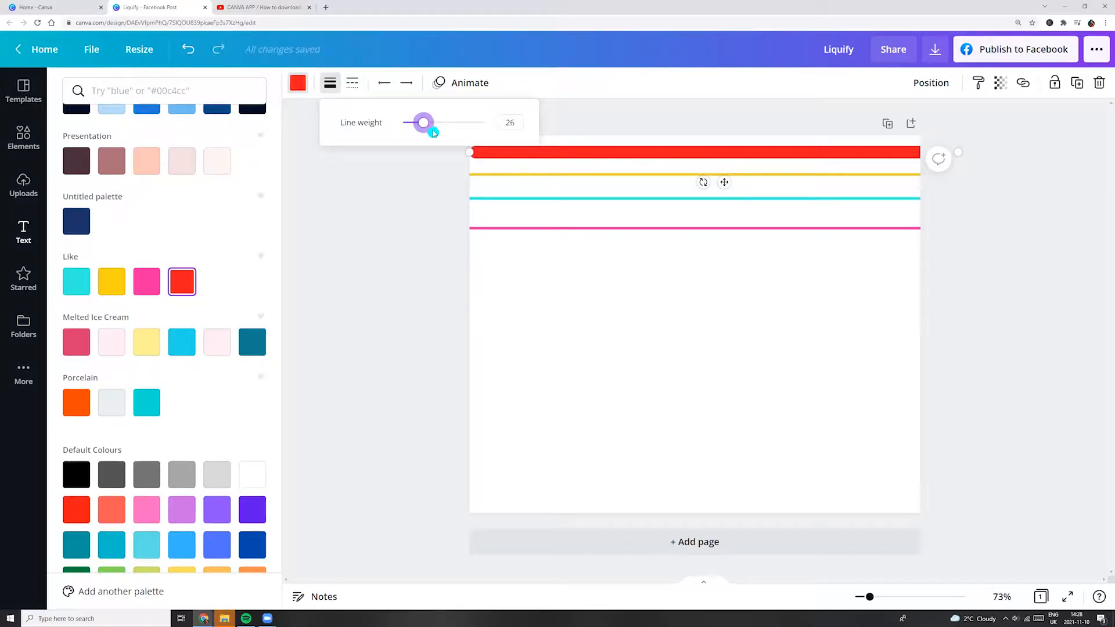
left_click(525, 174)
left_click(331, 86)
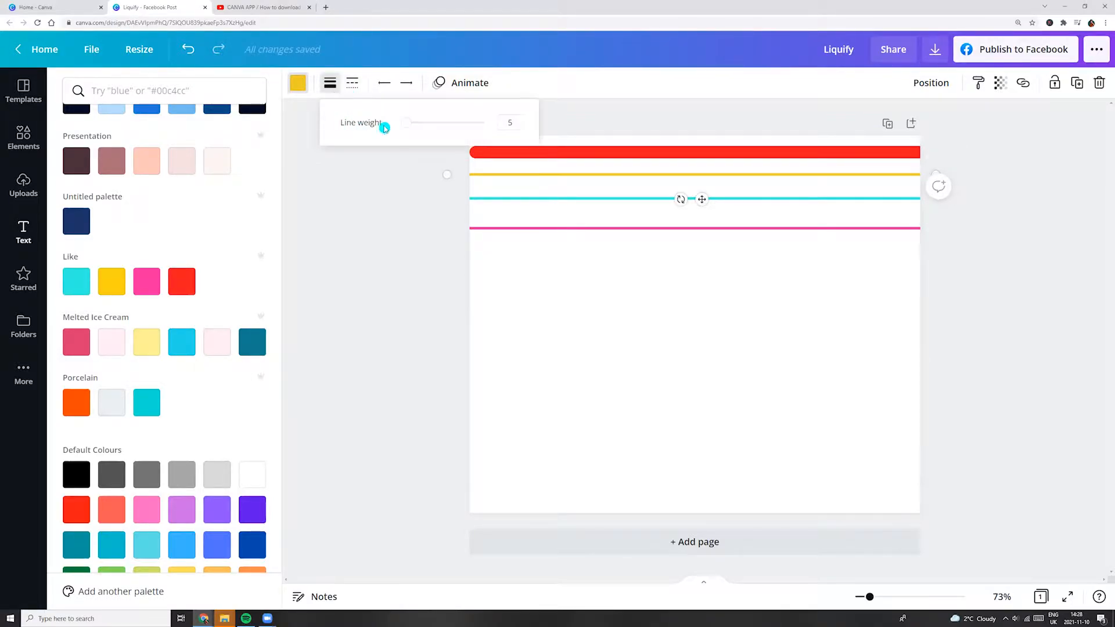
mouse_move(409, 127)
left_mouse_down()
mouse_move(428, 148)
mouse_move(424, 129)
left_mouse_up()
left_click(517, 198)
left_click(331, 85)
left_click(516, 228)
left_click(330, 84)
left_click(526, 293)
Shift the red line so its rounded end leaves the page, and duplicate the four-line set twice to cover the page
left_click_drag(483, 153, 473, 151)
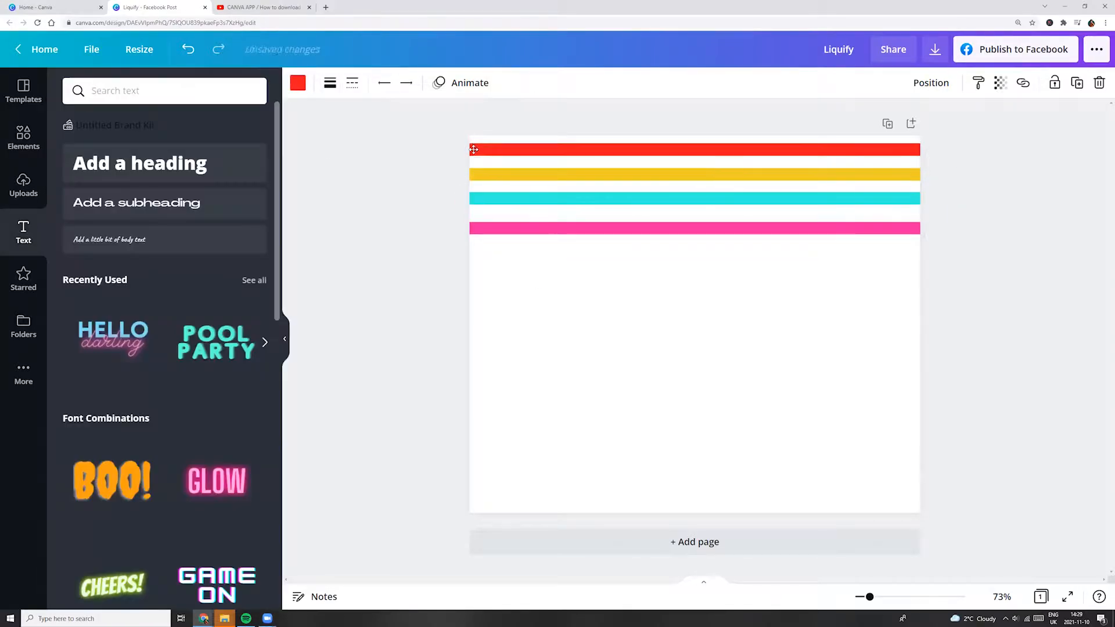
left_click_drag(421, 125, 575, 283)
key("ctrl+d")
left_click_drag(686, 235, 665, 453)
key("ctrl+d")
Select all twelve stripes and space them evenly down the page
left_click_drag(393, 129, 714, 491)
left_click(954, 83)
left_click(765, 308)
left_click(376, 278)
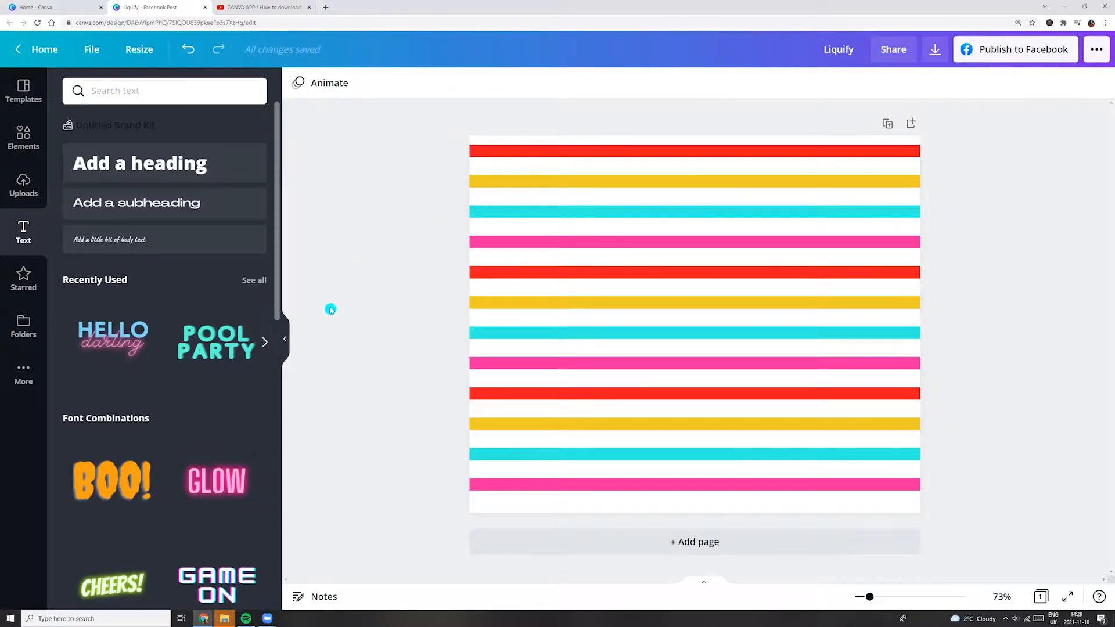
Download the striped design as a PNG and add a blank second page
left_click(941, 58)
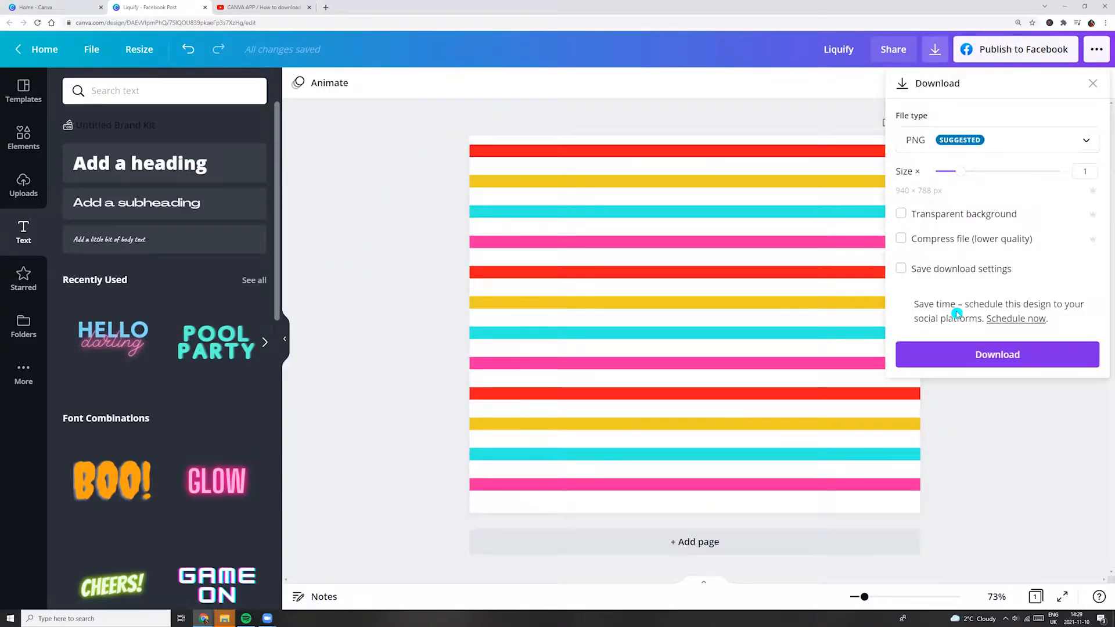
left_click(953, 355)
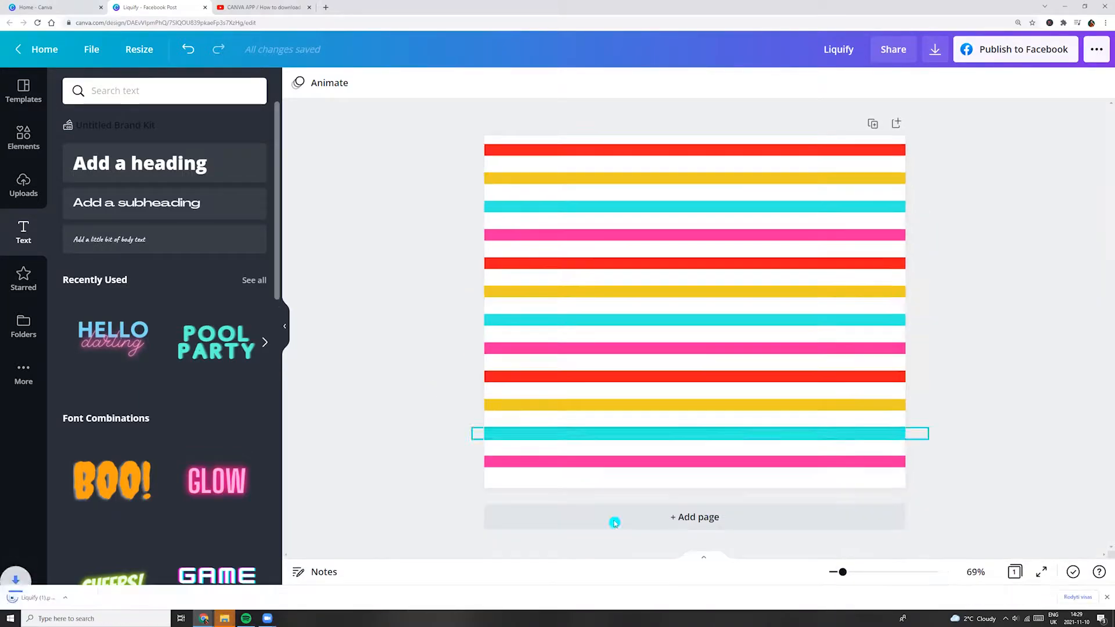
left_click(615, 519)
Show the downloaded Liquify (1).png in its folder and place the image on page 2
left_click(97, 596)
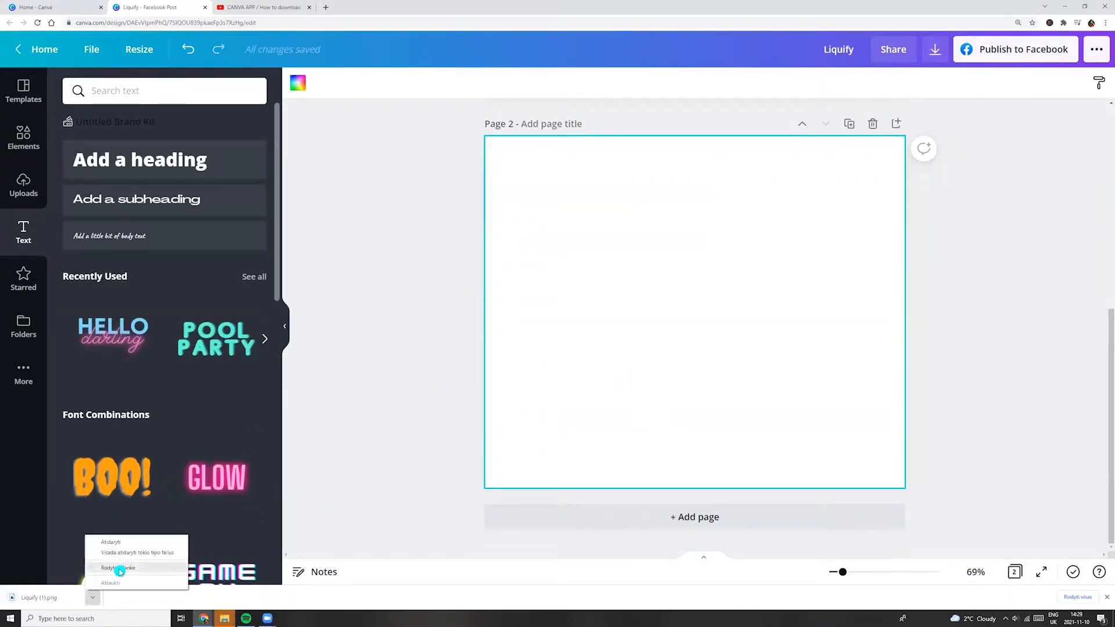
left_click(116, 568)
left_click_drag(410, 389, 709, 333)
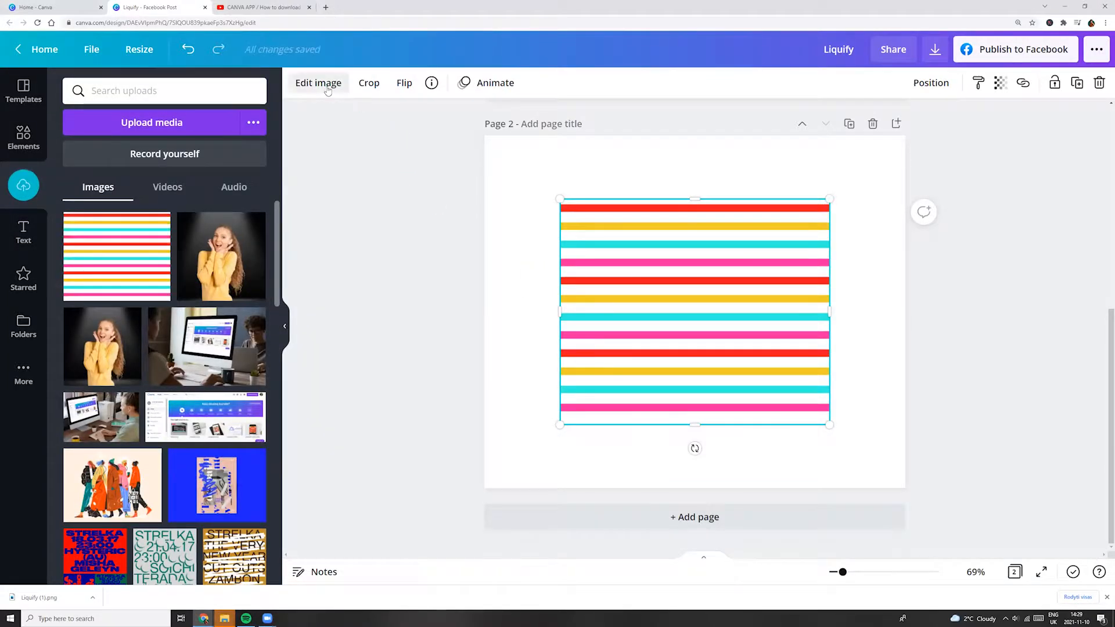
Fill page 2 with the striped image and give it the Melt style of the Liquify effect
left_click(320, 82)
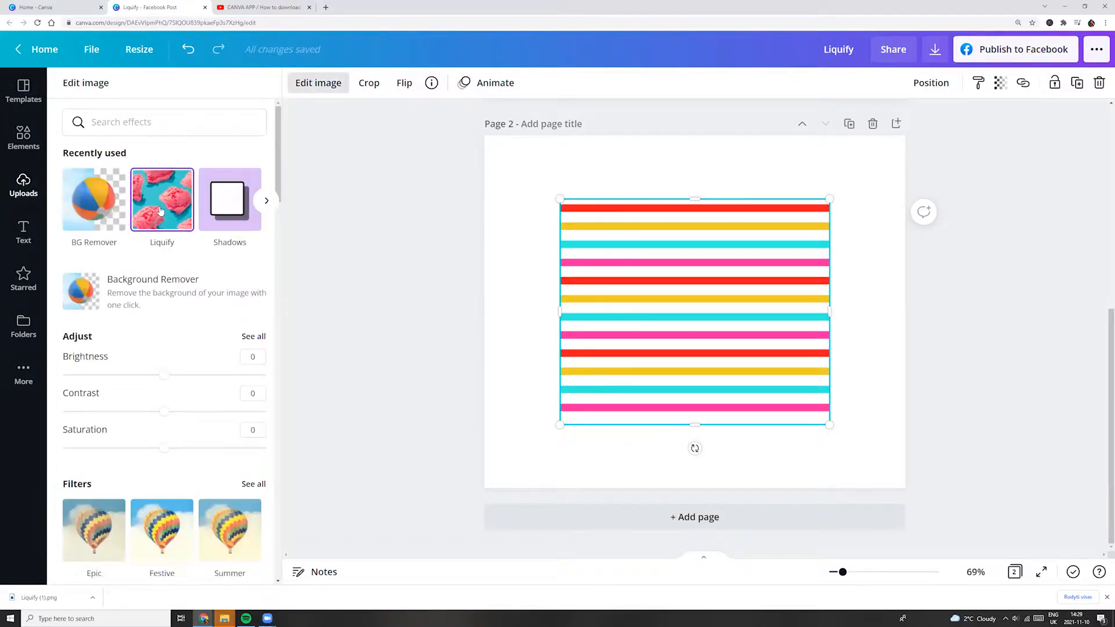
left_click(168, 195)
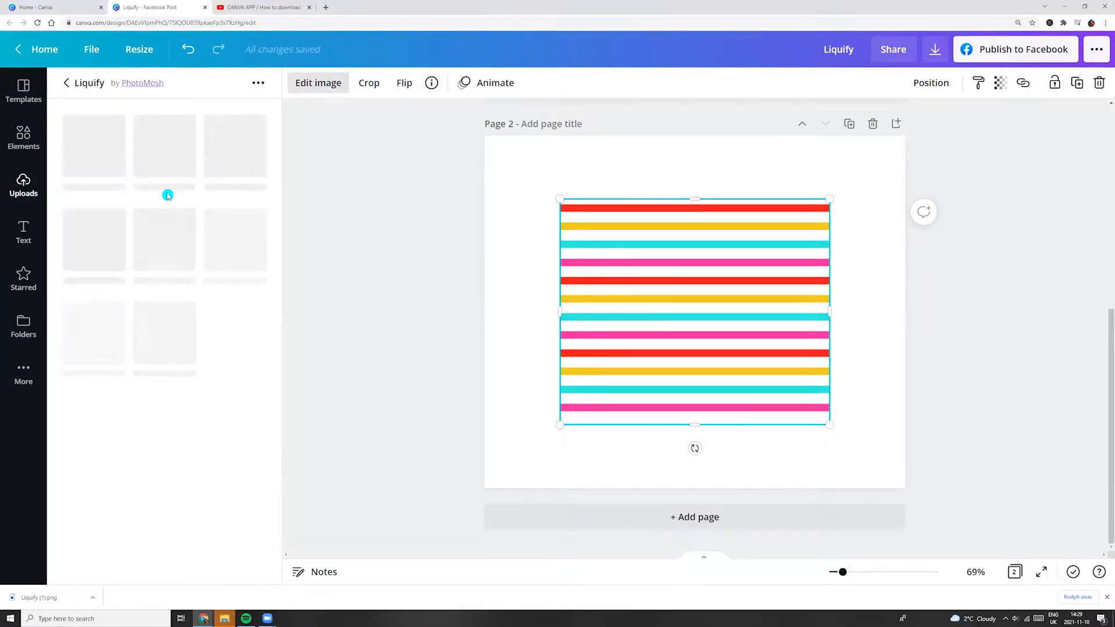
left_click(240, 235)
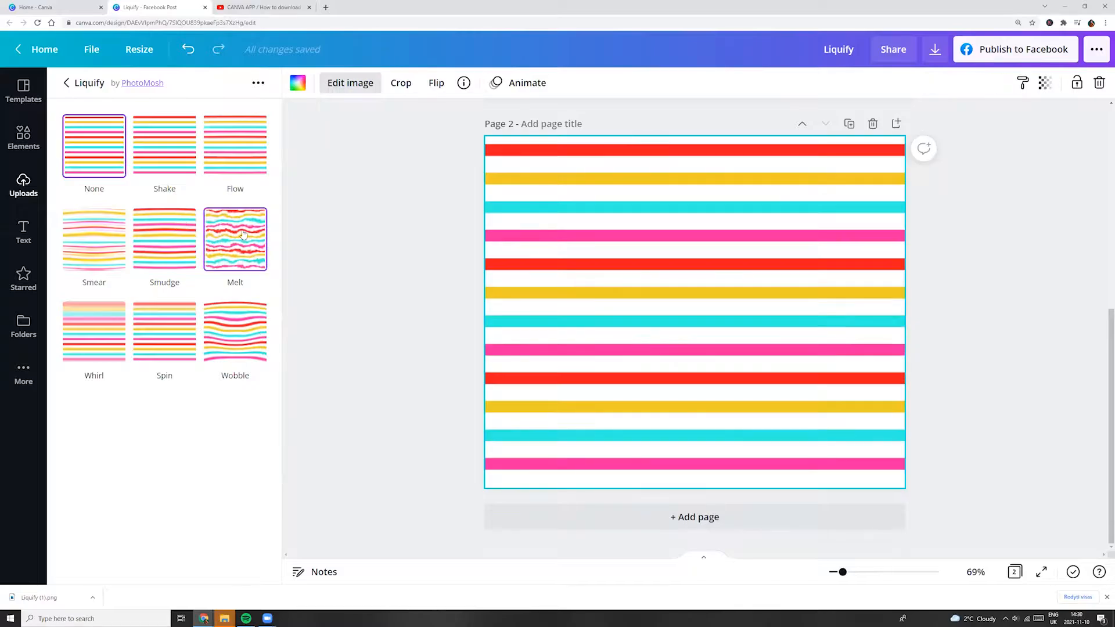
left_click(228, 249)
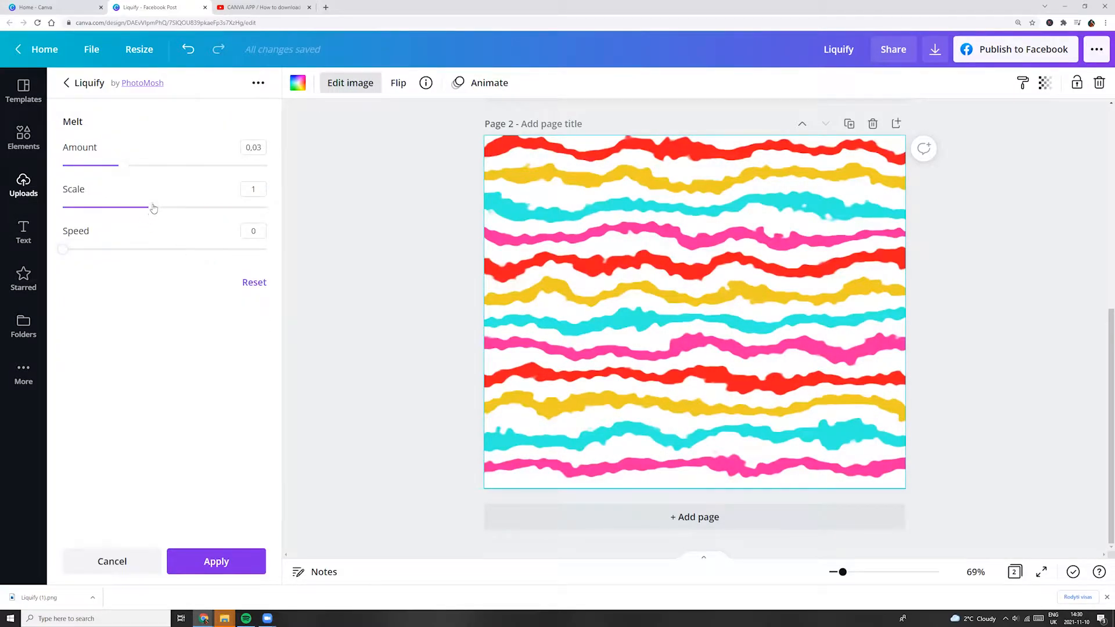
Raise the Melt amount to about 0.09, increase its scale and speed, and apply the effect
left_click_drag(124, 170, 256, 171)
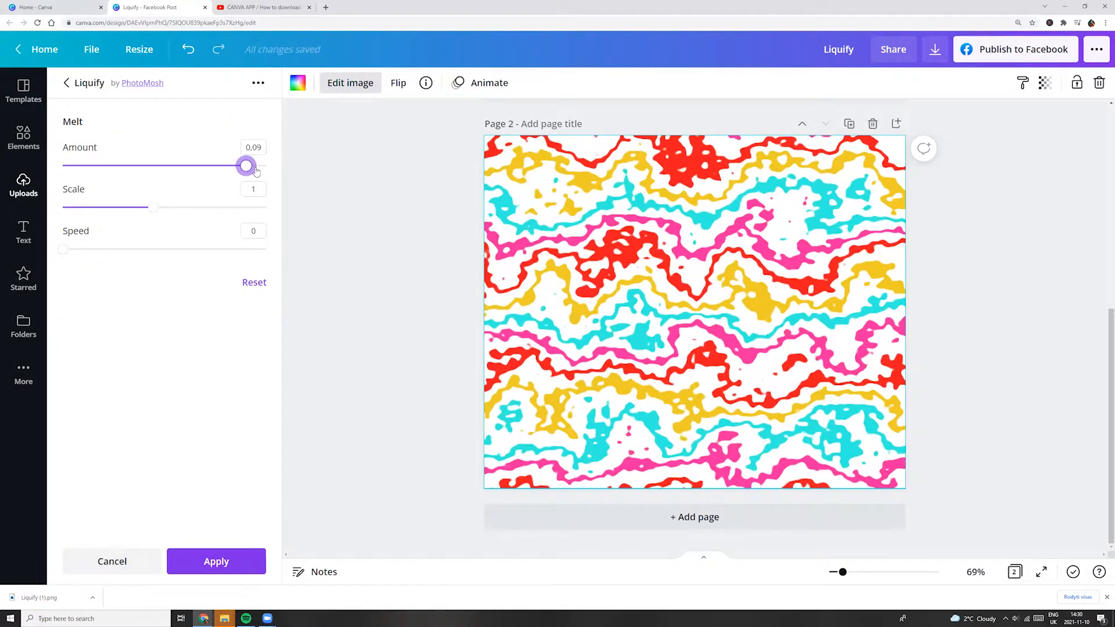
mouse_move(158, 208)
left_mouse_down()
mouse_move(192, 208)
mouse_move(179, 207)
left_mouse_up()
left_click_drag(76, 257, 111, 250)
left_click(214, 564)
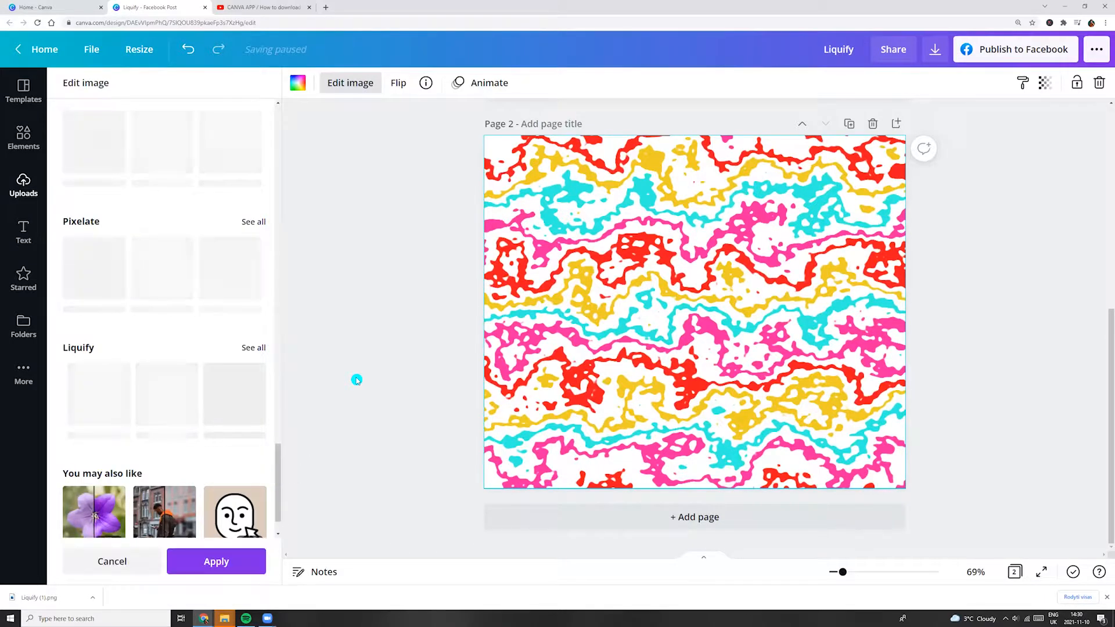
left_click(206, 562)
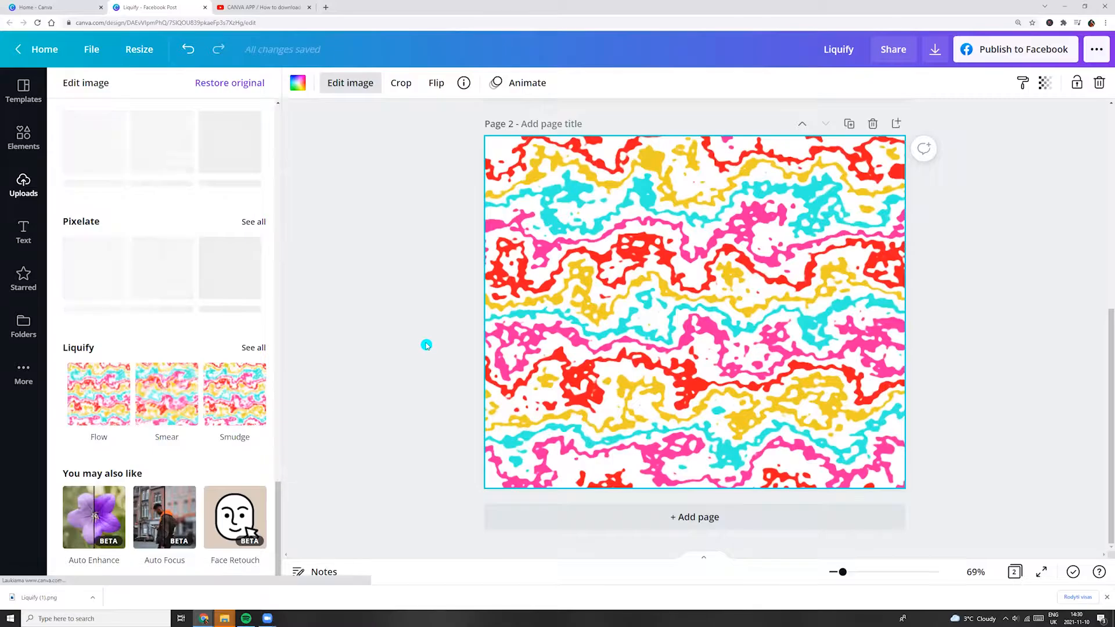
left_click(427, 345)
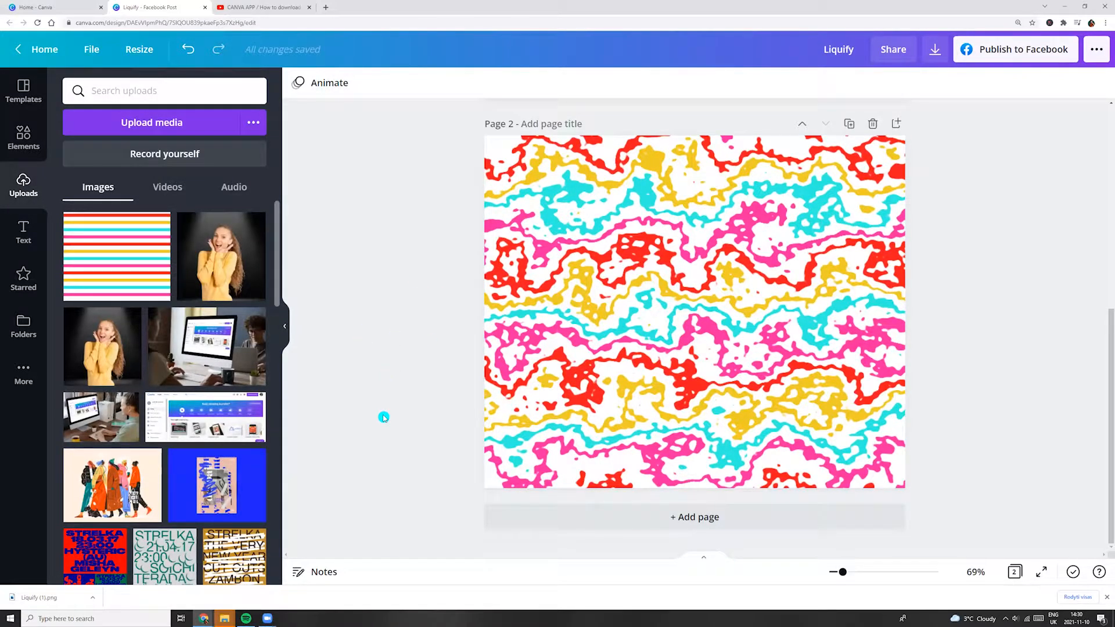
Add a third page and copy all the stripes from page 1 onto it
left_click(599, 517)
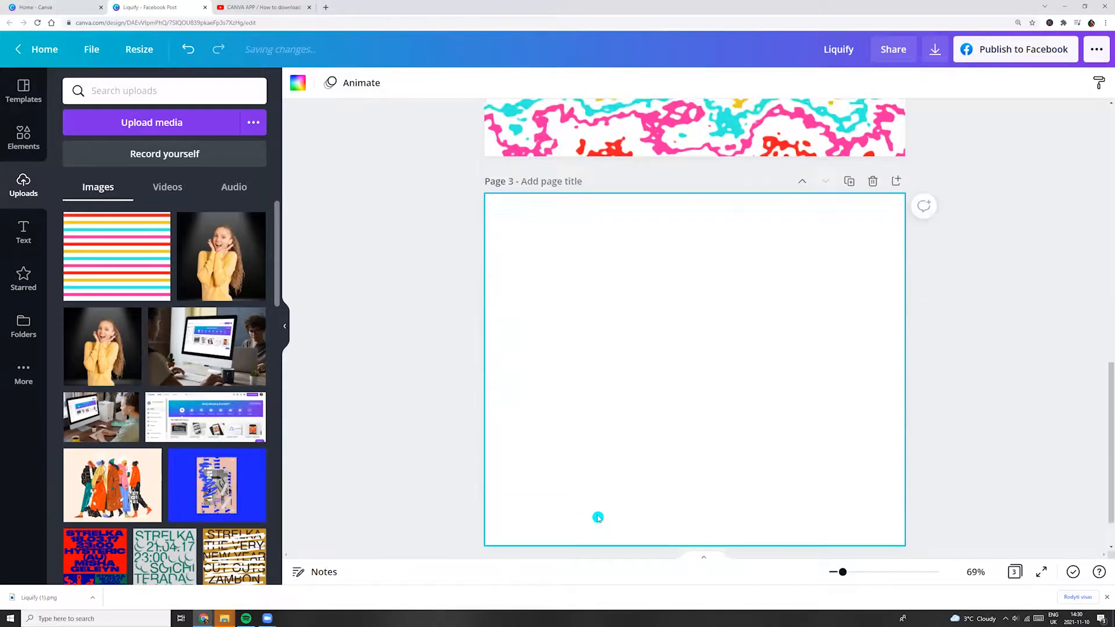
scroll(597, 519, "up", 10)
scroll(599, 490, "up", 2)
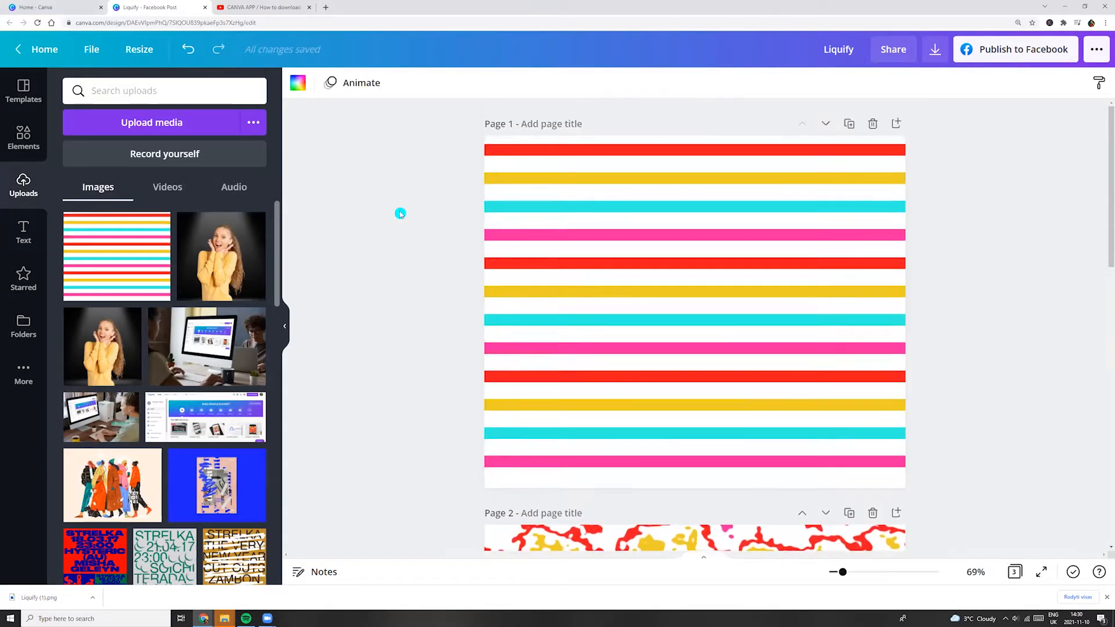
left_click_drag(436, 140, 736, 478)
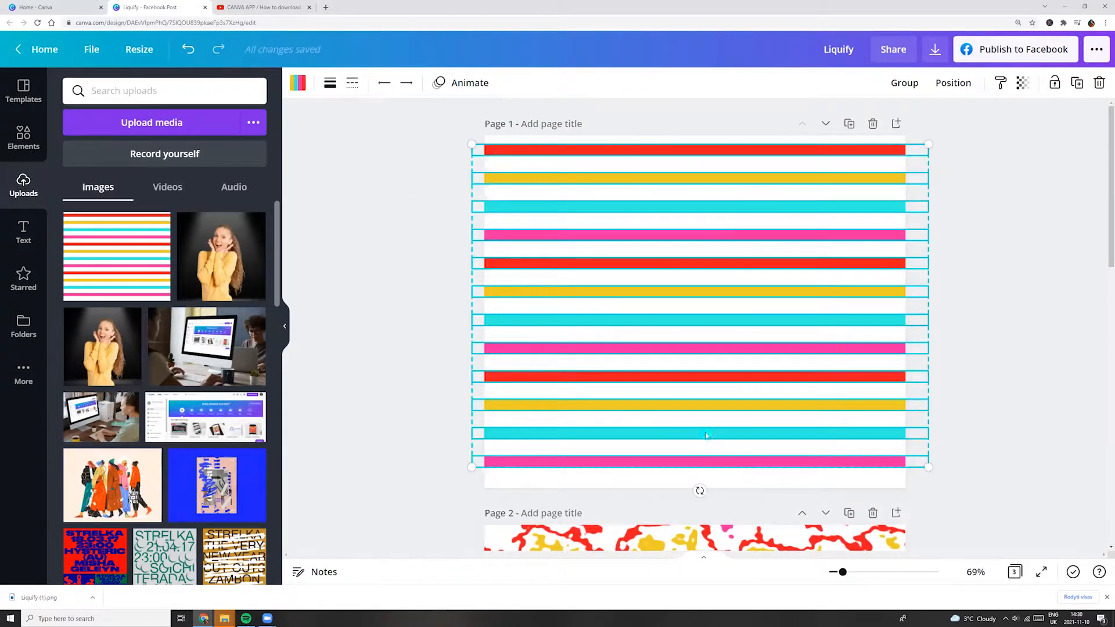
scroll(653, 400, "down", 10)
left_click(570, 334)
key("ctrl+v")
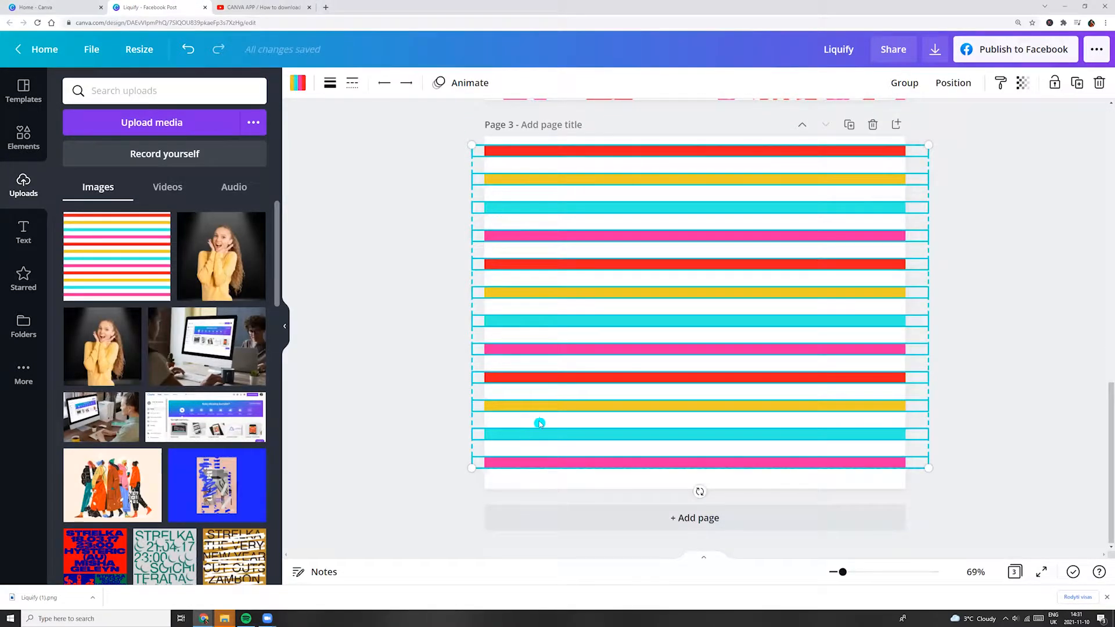
Paste the stripes twice more on page 3, keeping one copy slightly offset to thicken the stripes and rotating the other diagonally
key("ctrl+v")
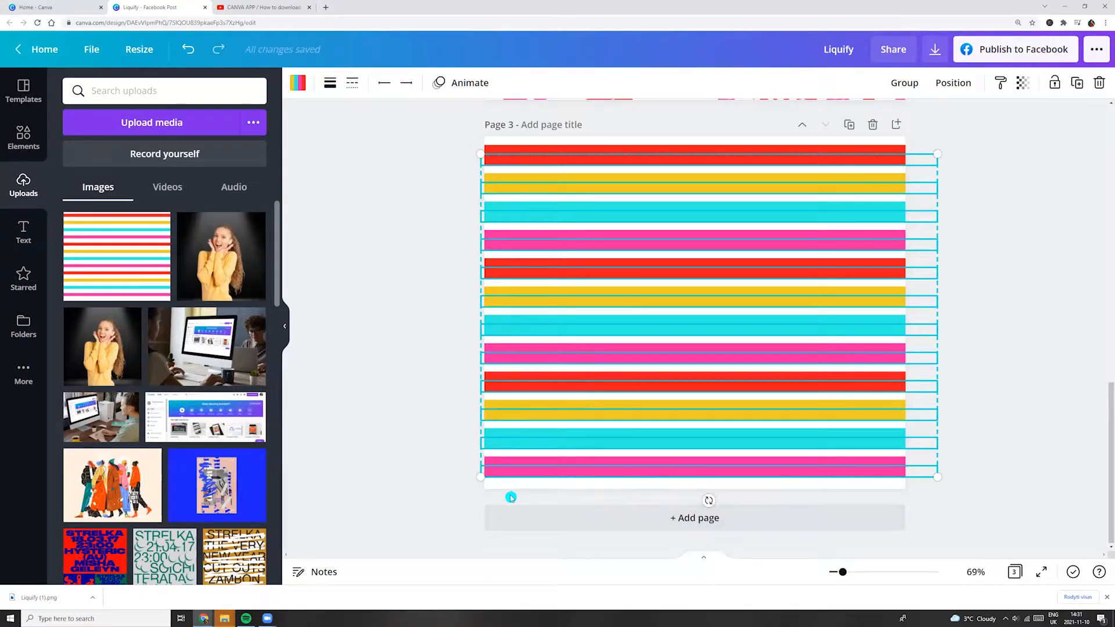
key("ctrl+v")
left_click_drag(718, 509, 849, 439)
left_click(965, 386)
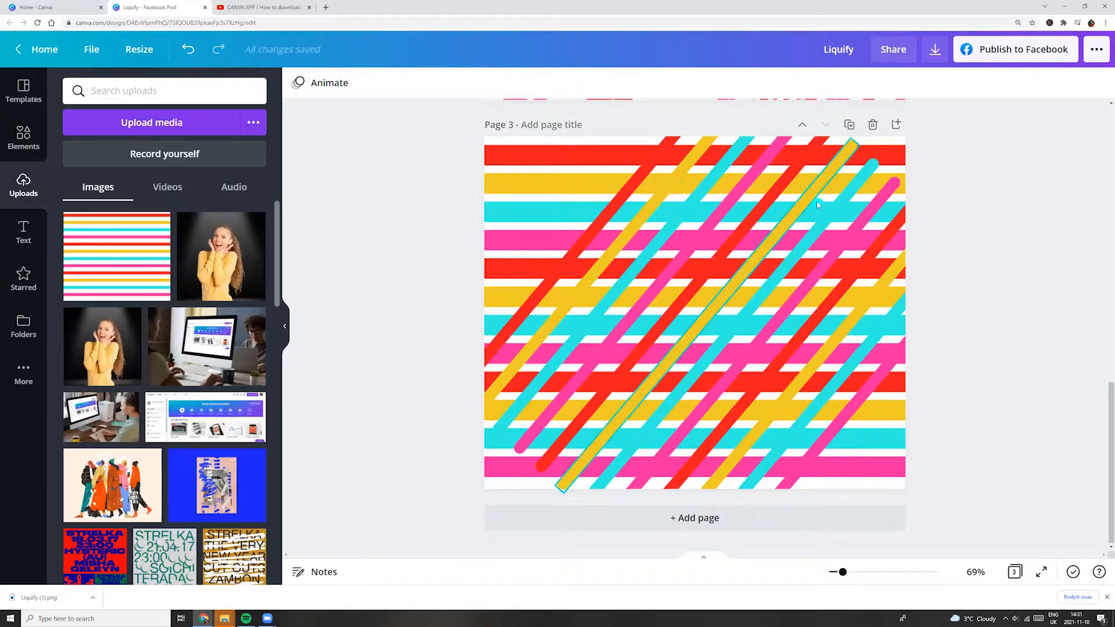
Download only page 3 as a PNG
left_click(934, 51)
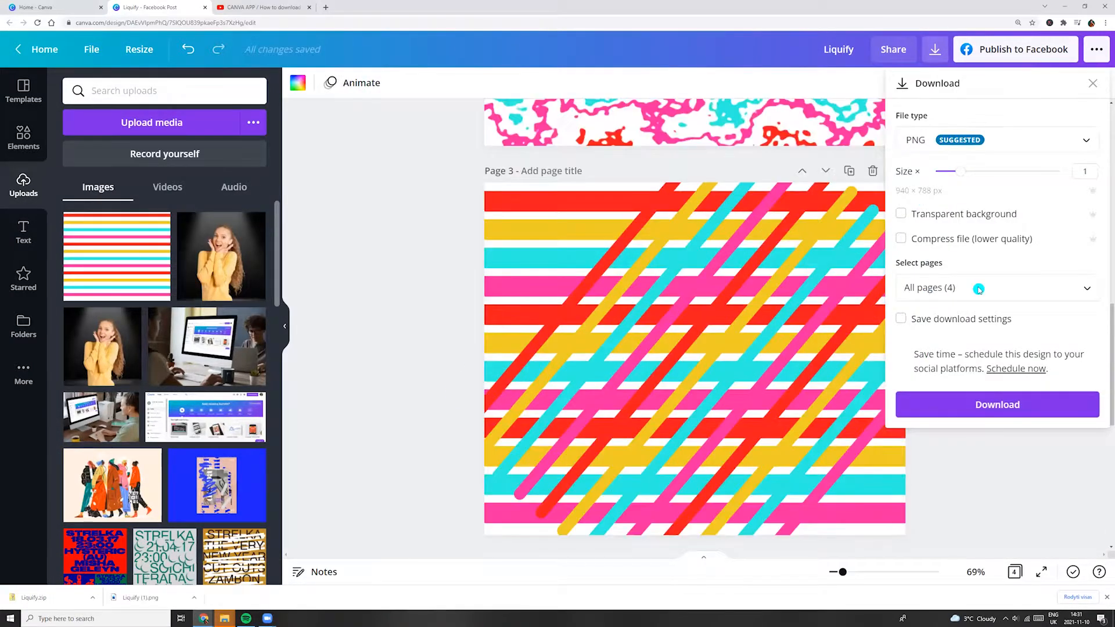
left_click(1086, 288)
scroll(960, 375, "down", 1)
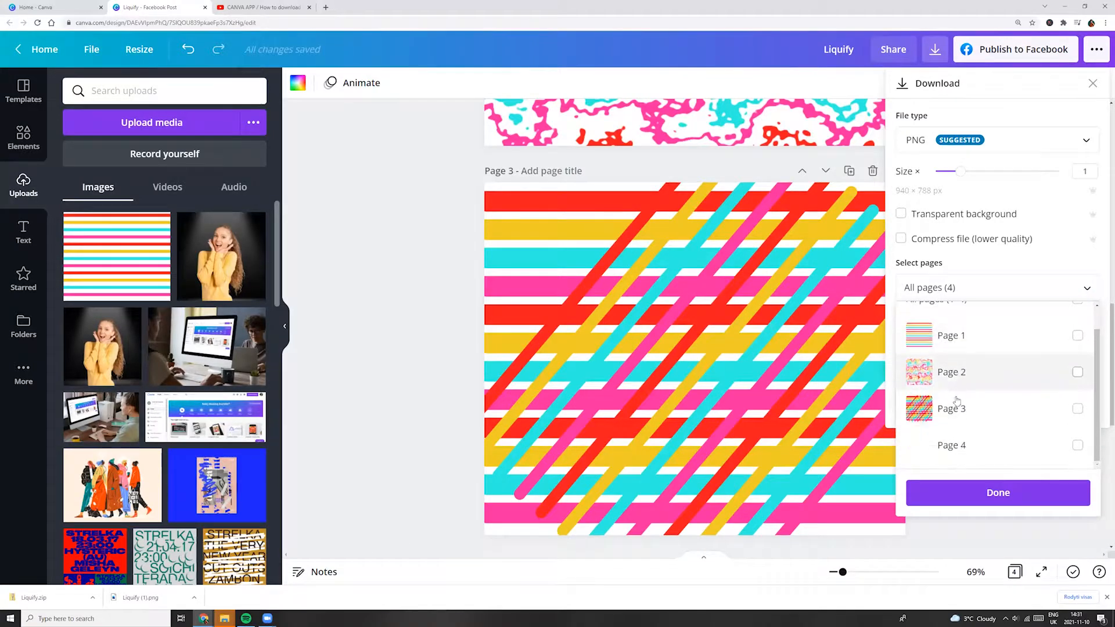
left_click(952, 408)
left_click(960, 492)
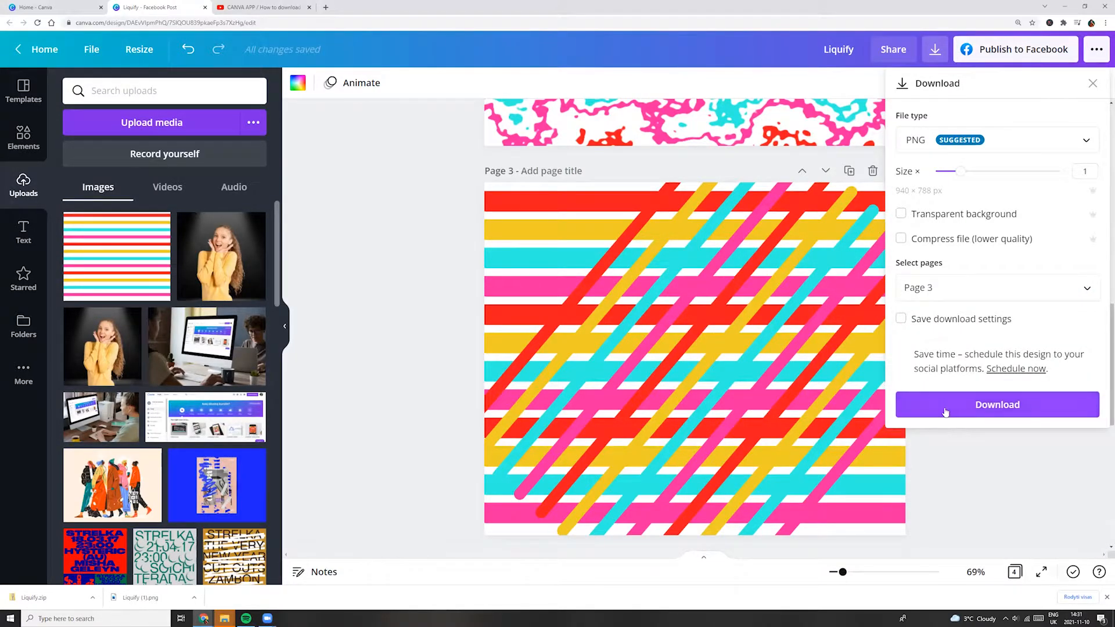
left_click(949, 413)
Insert the downloaded Liquify (2).png from the Downloads folder on page 4 and enlarge it to fill the page
scroll(605, 368, "down", 6)
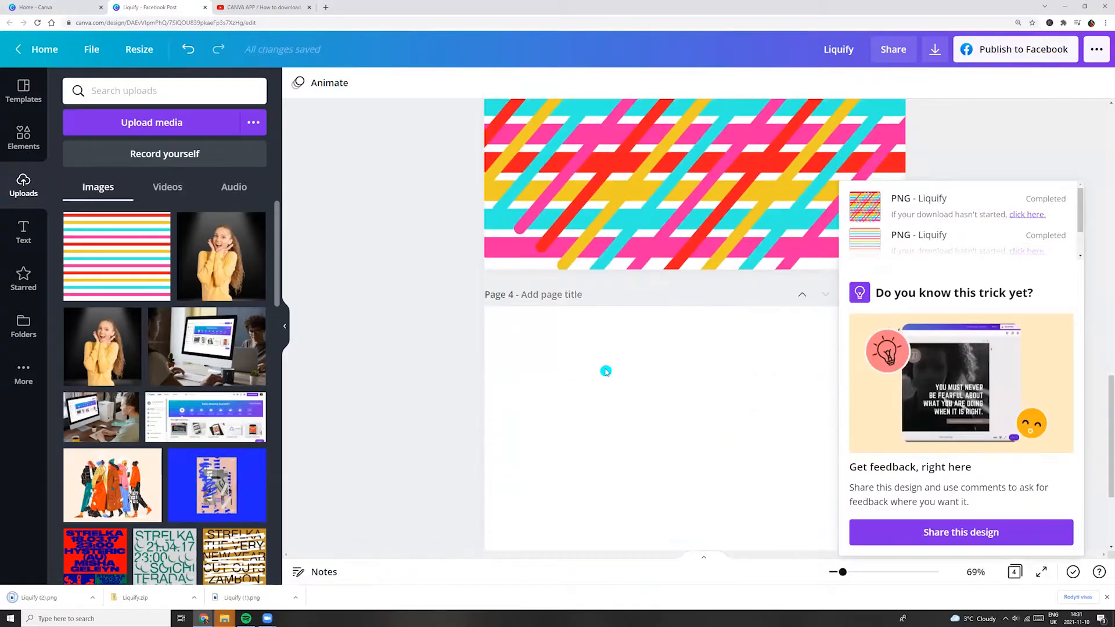
left_click(94, 597)
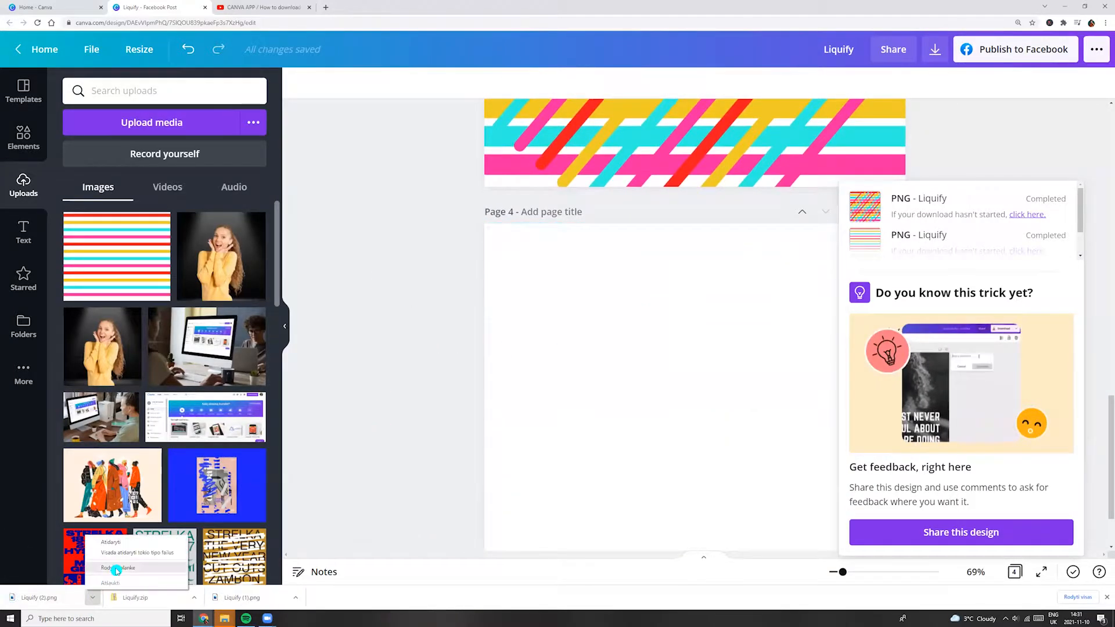
left_click(118, 568)
mouse_move(415, 400)
left_mouse_down()
mouse_move(568, 379)
mouse_move(750, 331)
left_mouse_up()
left_click(553, 315)
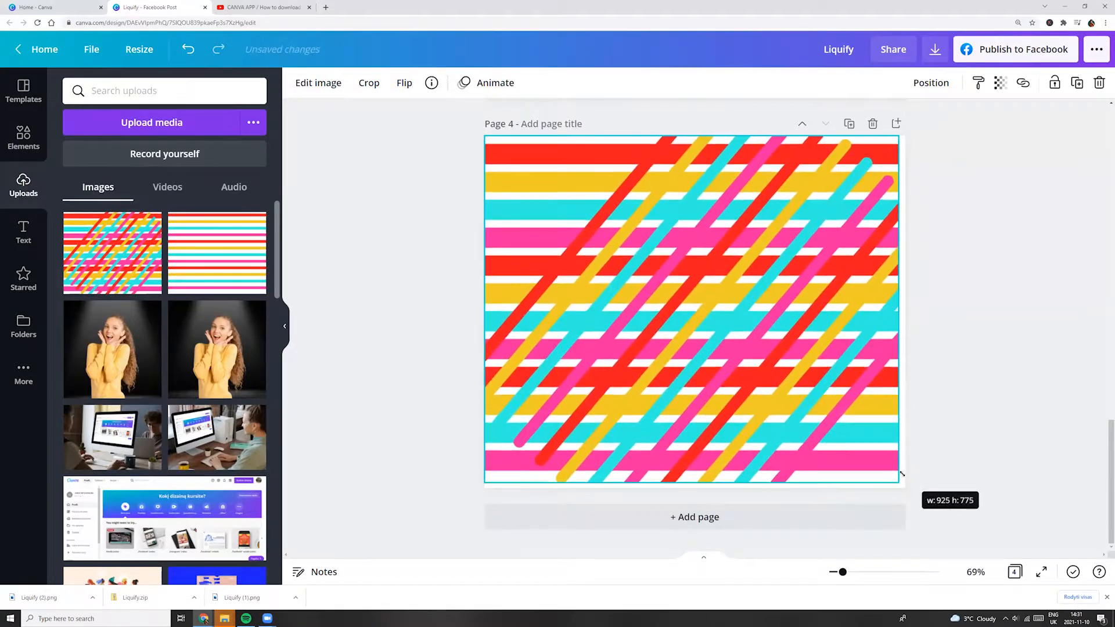
Apply the Liquify Smear effect to the page 4 image with Barrel Blur amount 0.2 and Smear amount about 0.141
left_click(322, 85)
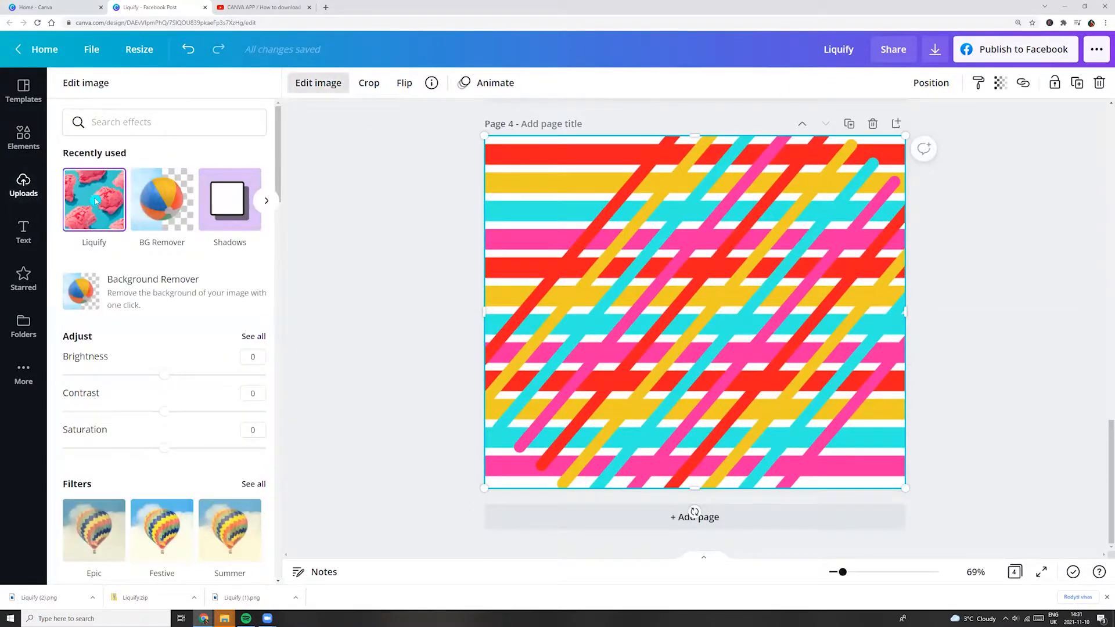
left_click(104, 214)
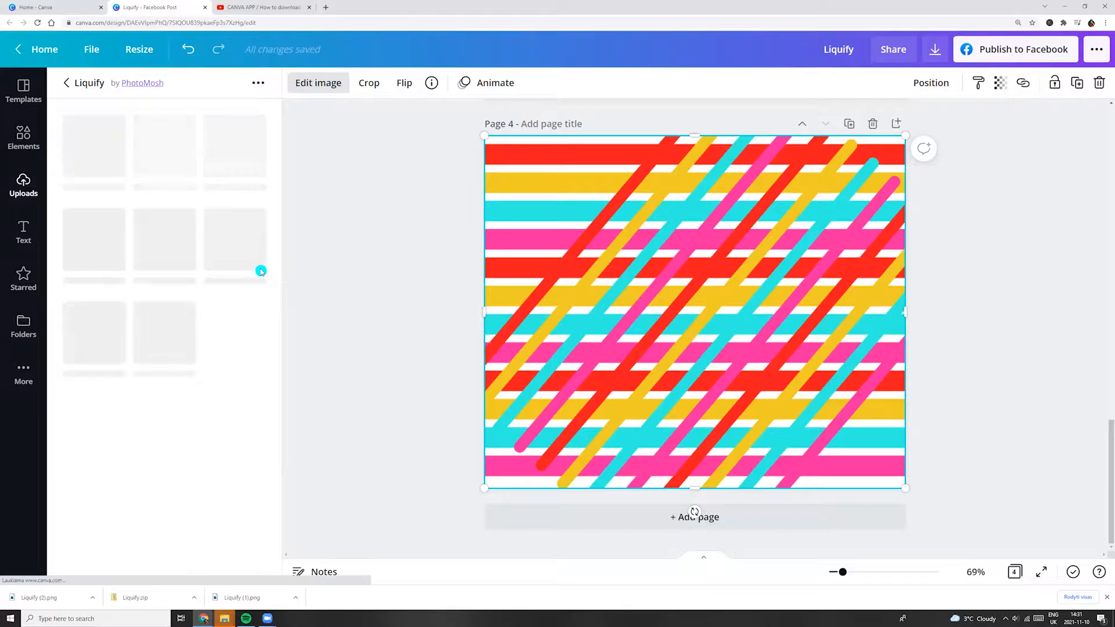
left_click(96, 260)
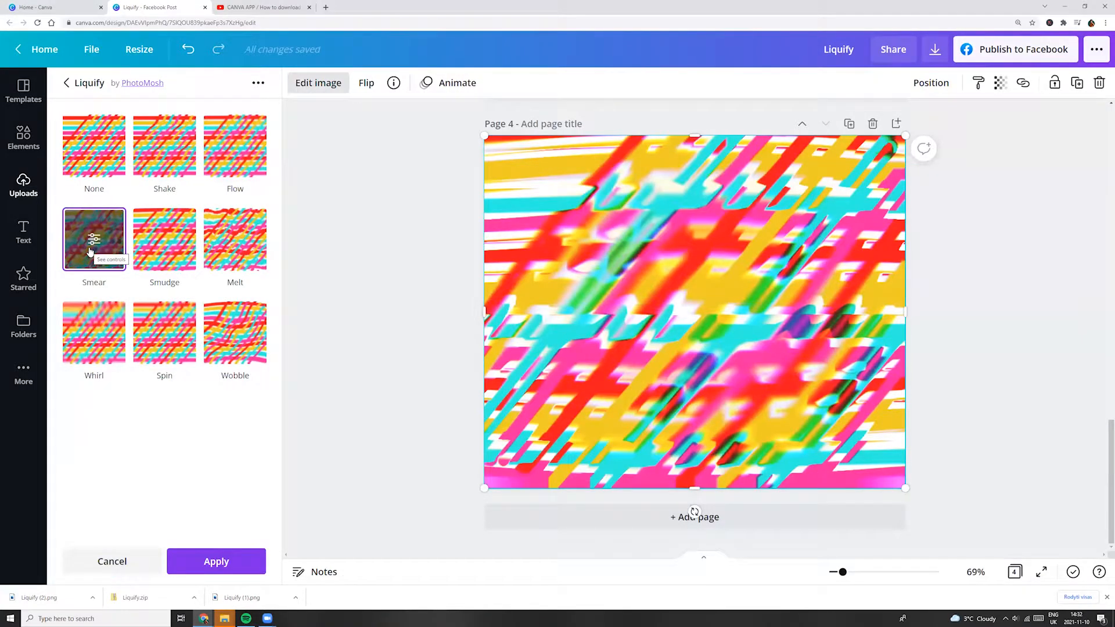
left_click(95, 240)
left_click_drag(166, 169, 266, 166)
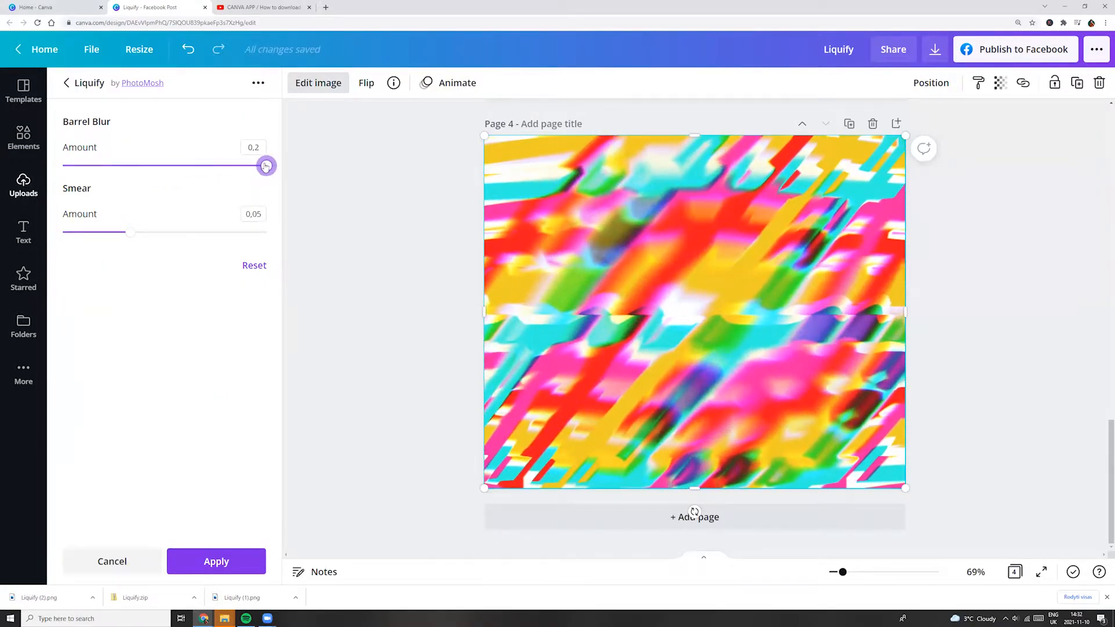
mouse_move(138, 234)
left_mouse_down()
mouse_move(291, 226)
mouse_move(255, 226)
left_mouse_up()
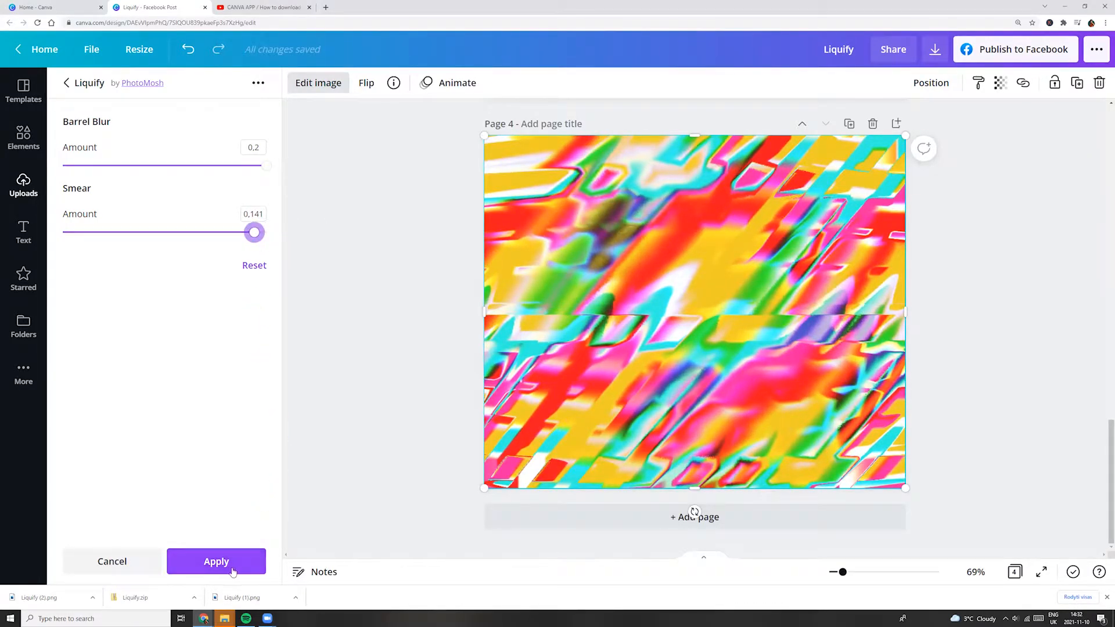
left_click(230, 568)
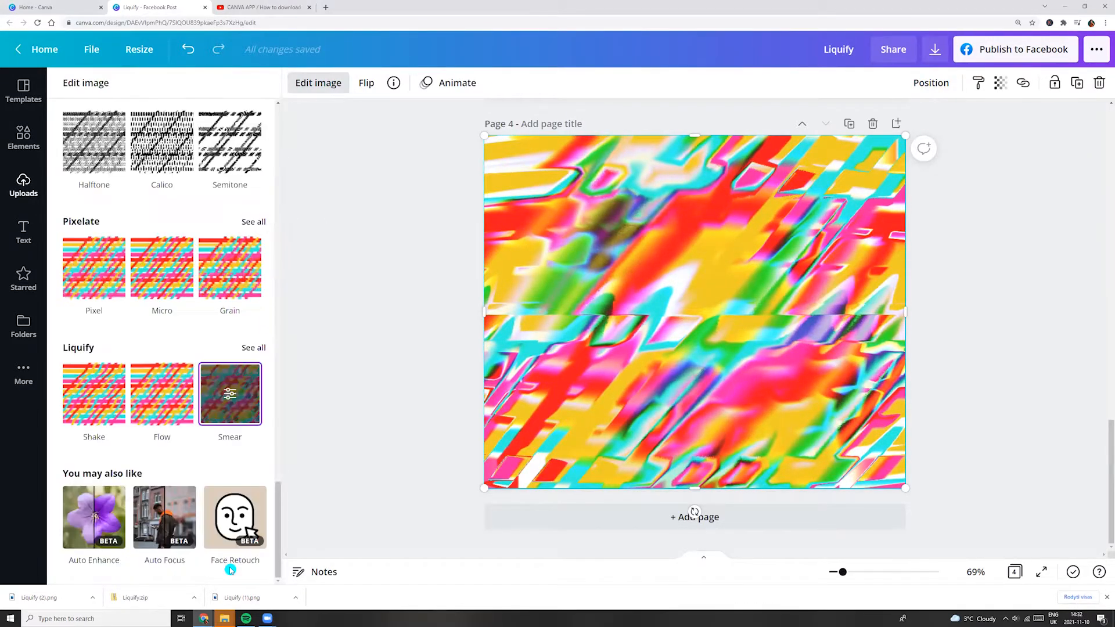
left_click(237, 522)
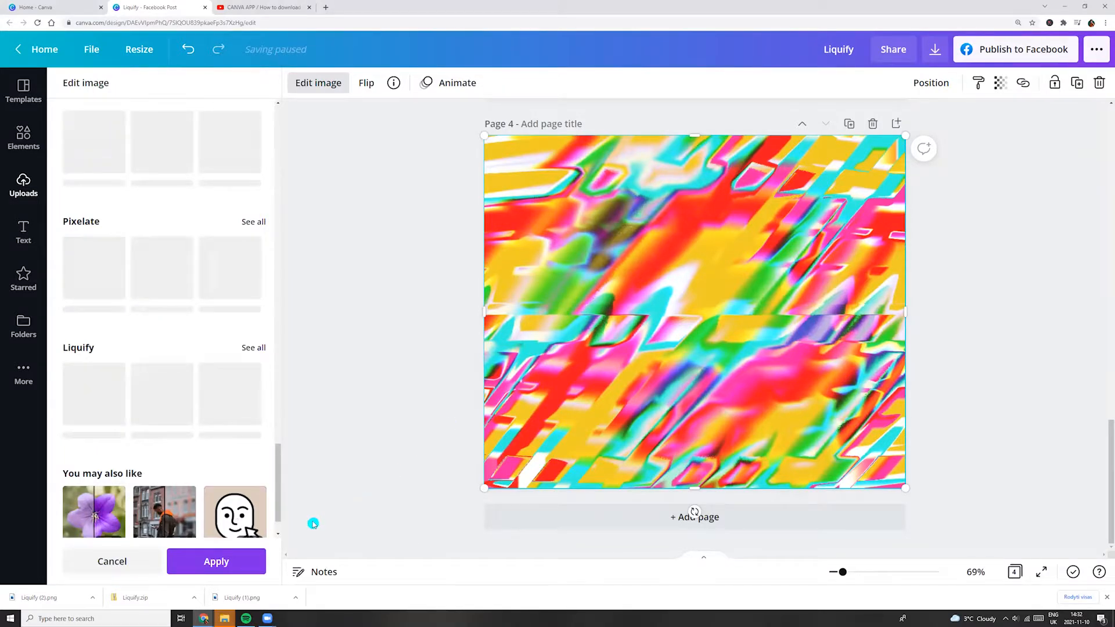
left_click(218, 563)
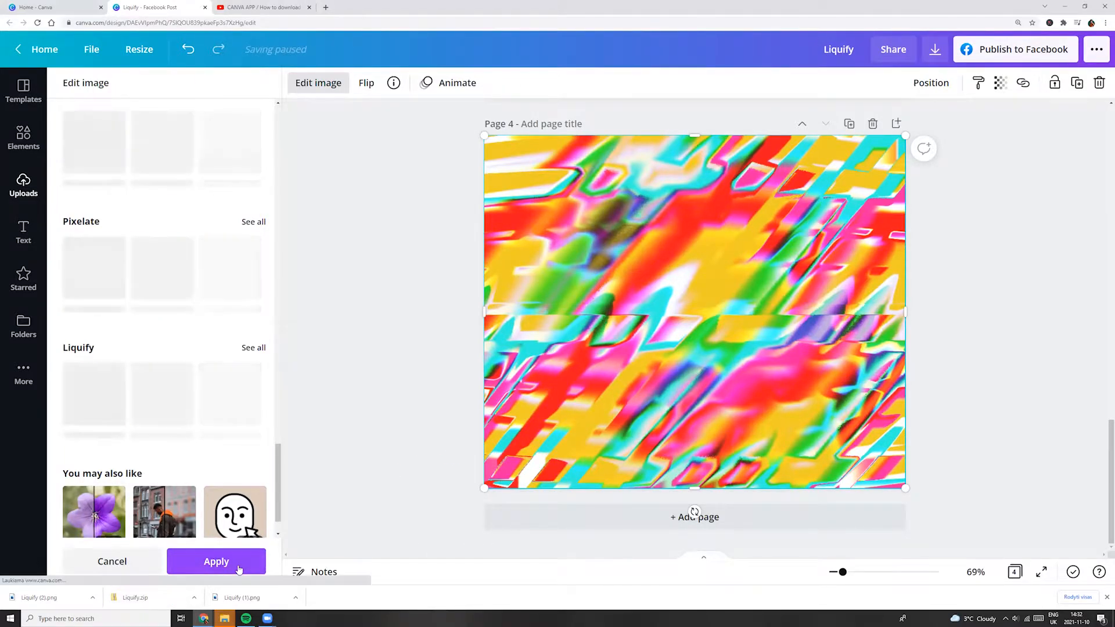
Add a fifth page and copy all the horizontal stripes from page 1 onto it
left_click(611, 518)
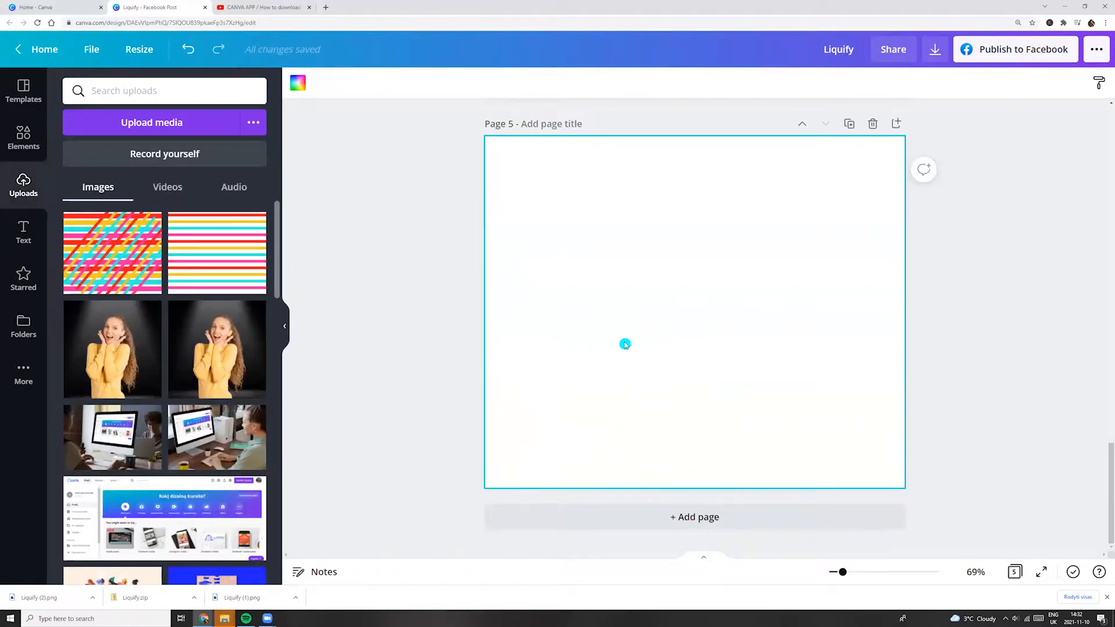
scroll(675, 408, "up", 8)
scroll(687, 382, "up", 15)
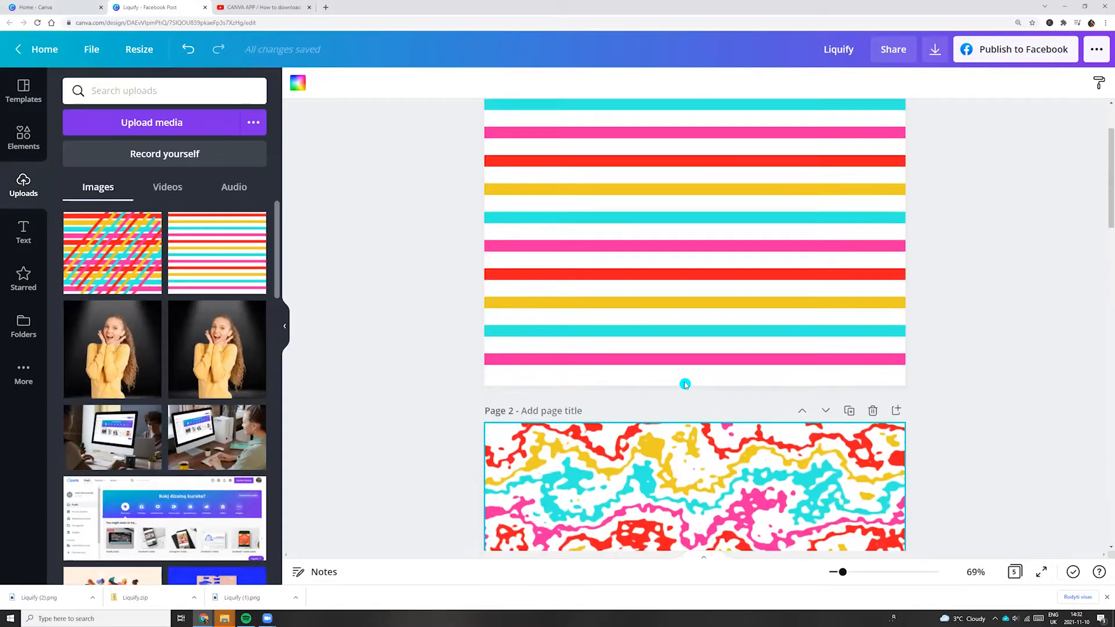
left_click_drag(587, 219, 737, 482)
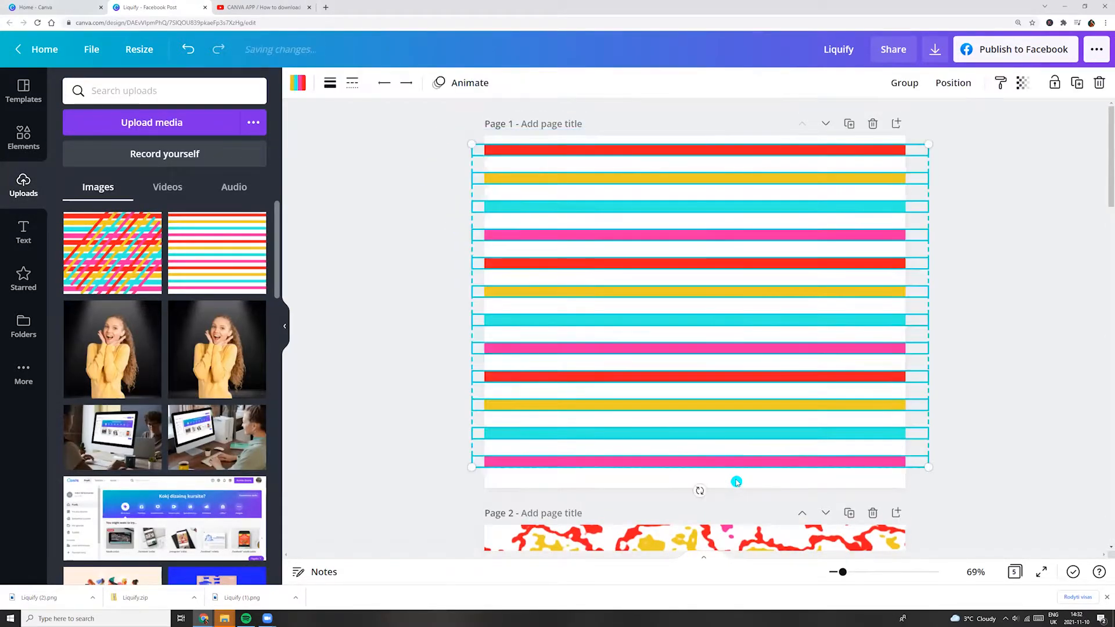
scroll(624, 382, "down", 15)
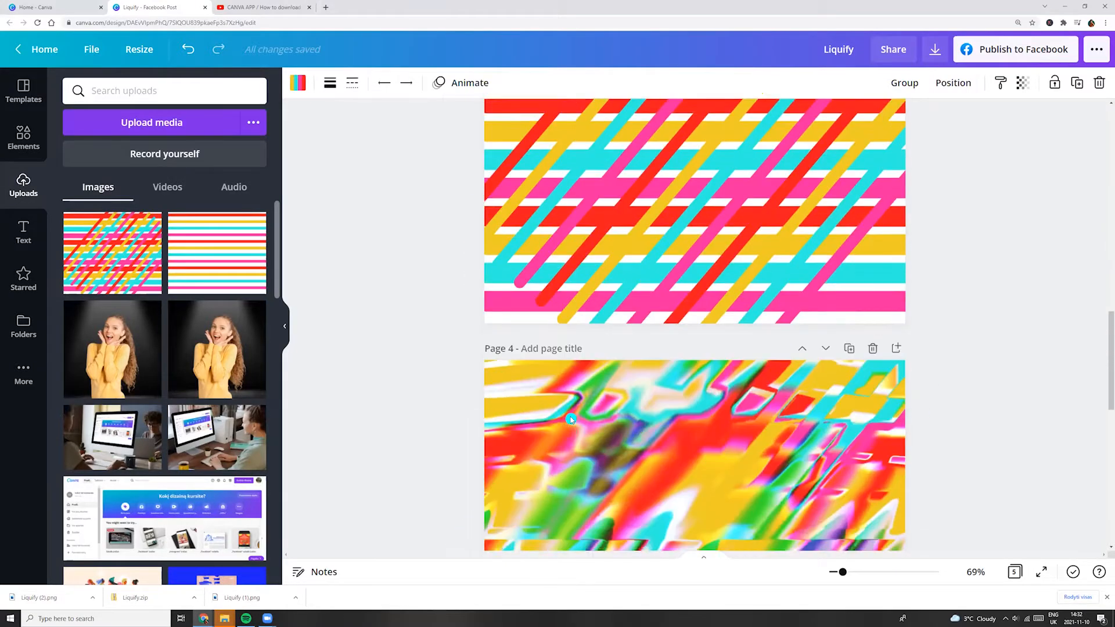
key("ctrl+v")
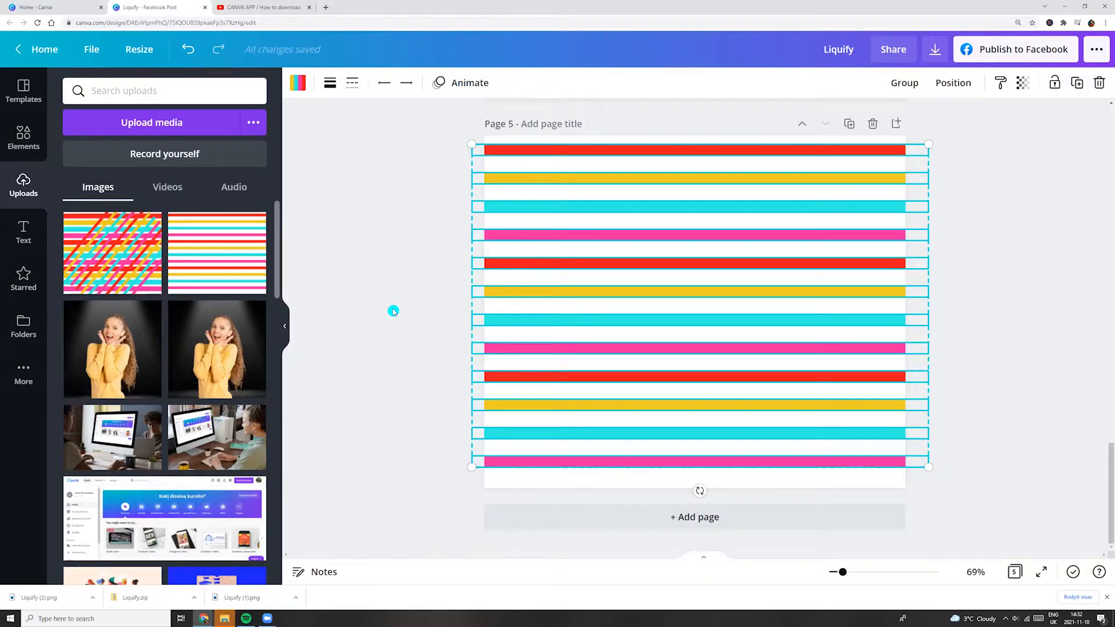
Paste a second copy of the stripes on page 5, rotate it diagonally and enlarge it beyond the page edges
key("ctrl+v")
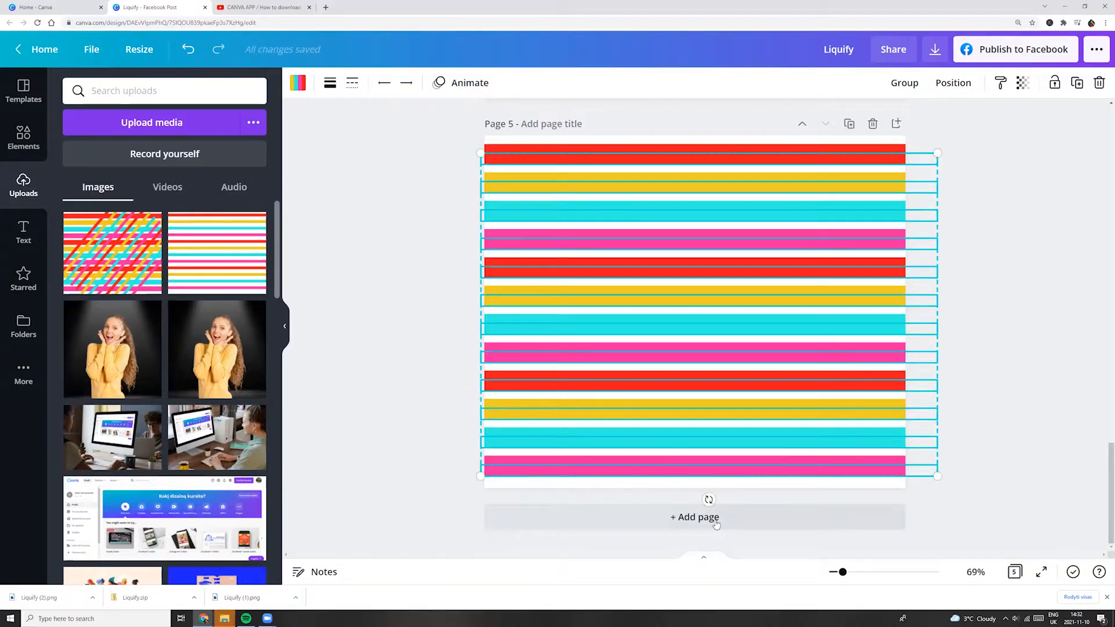
left_click_drag(708, 499, 833, 452)
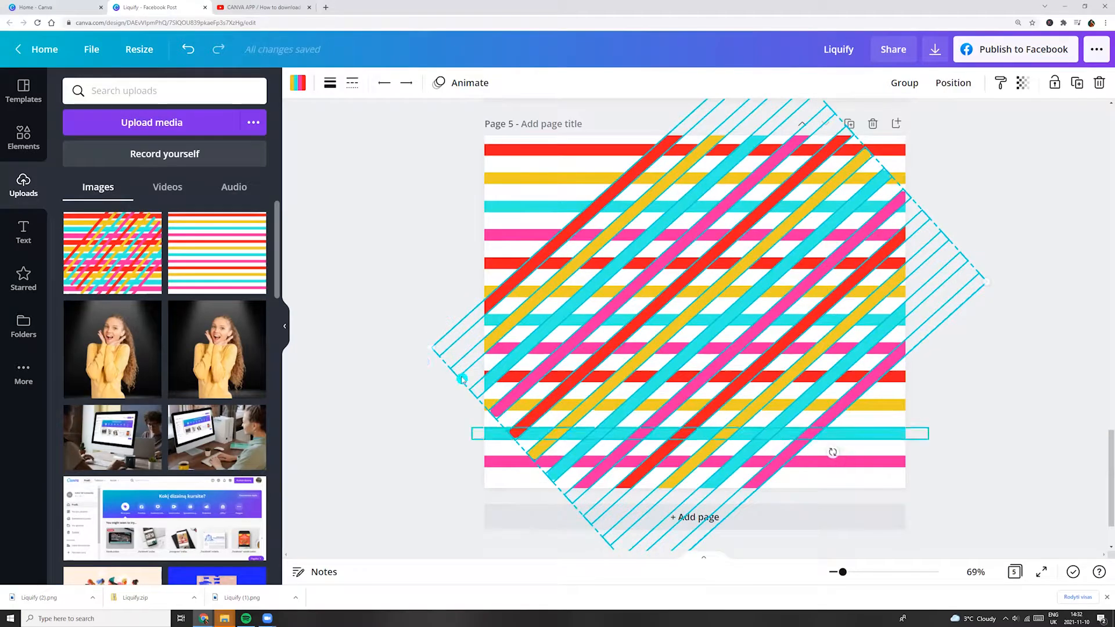
left_click_drag(462, 379, 289, 348)
left_click_drag(1004, 289, 1072, 293)
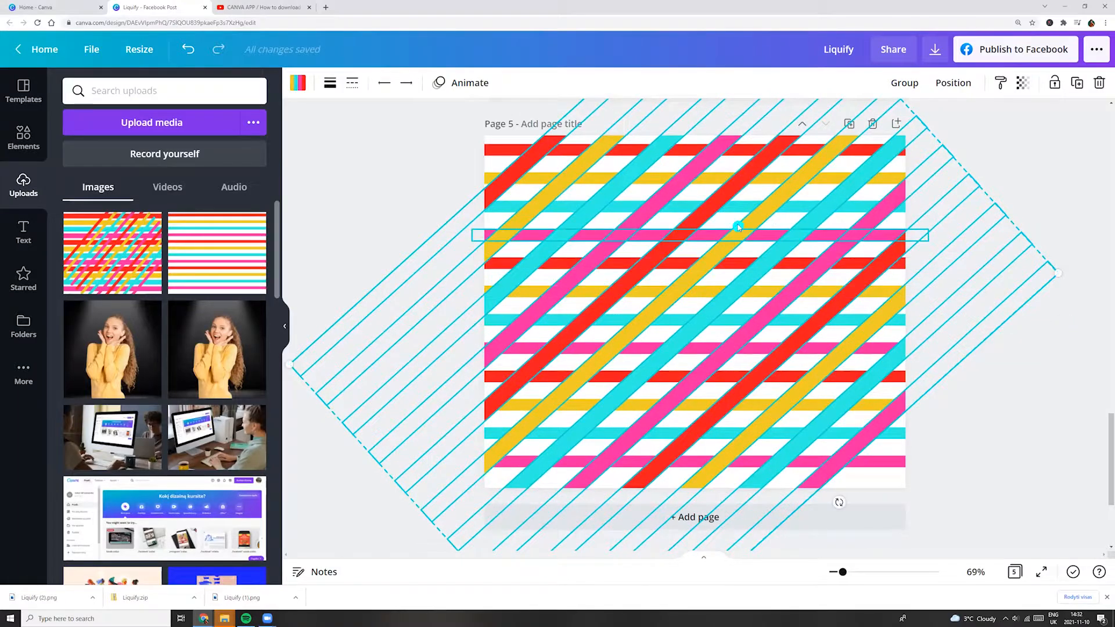
Duplicate the diagonal stripes on page 5 and rotate the copy so it crosses them in the opposite direction
left_click(1077, 84)
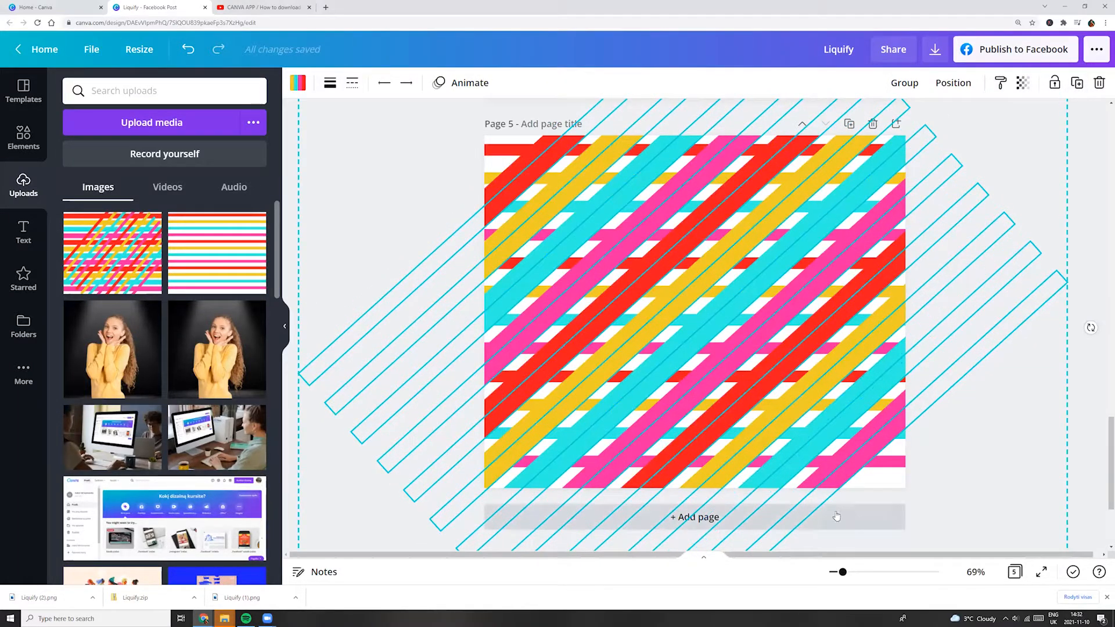
scroll(752, 397, "down", 2)
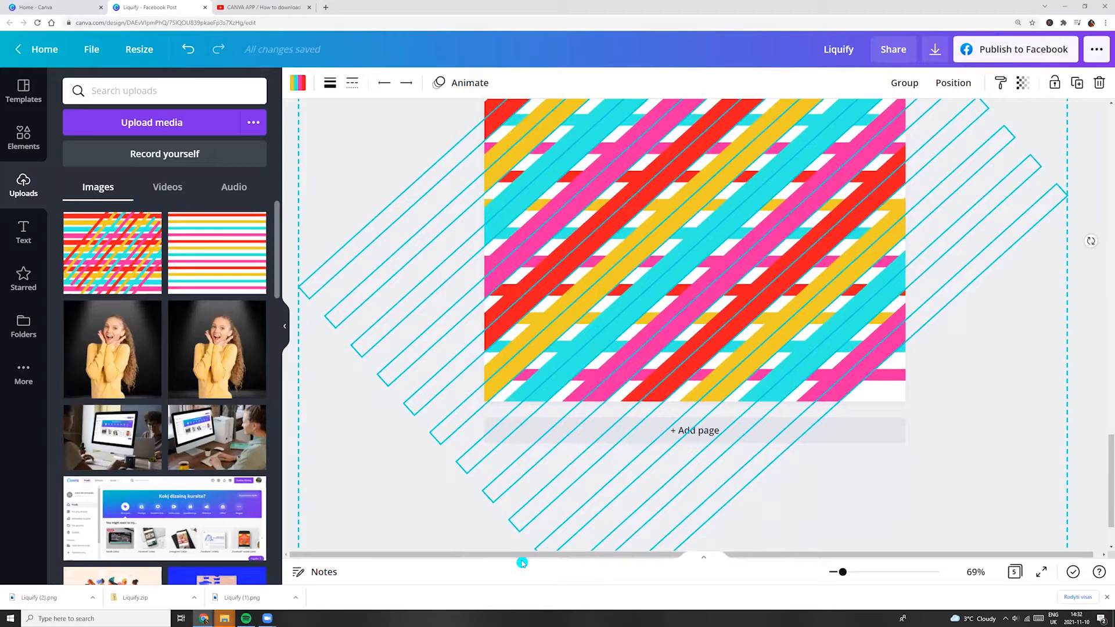
left_click_drag(842, 573, 835, 572)
left_click_drag(914, 369, 622, 219)
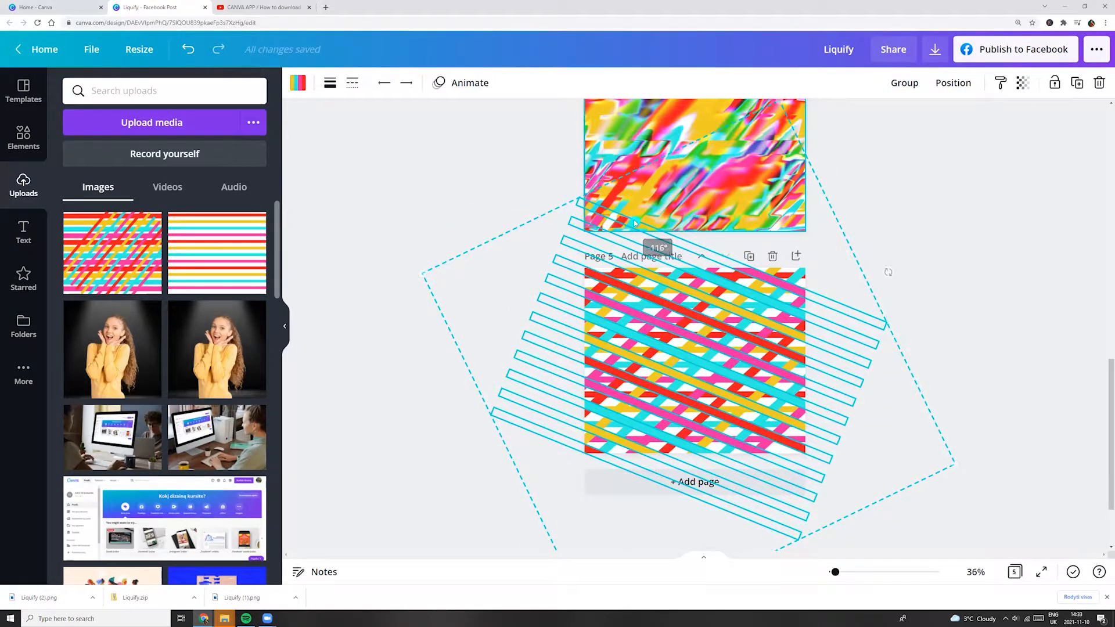
left_click(909, 217)
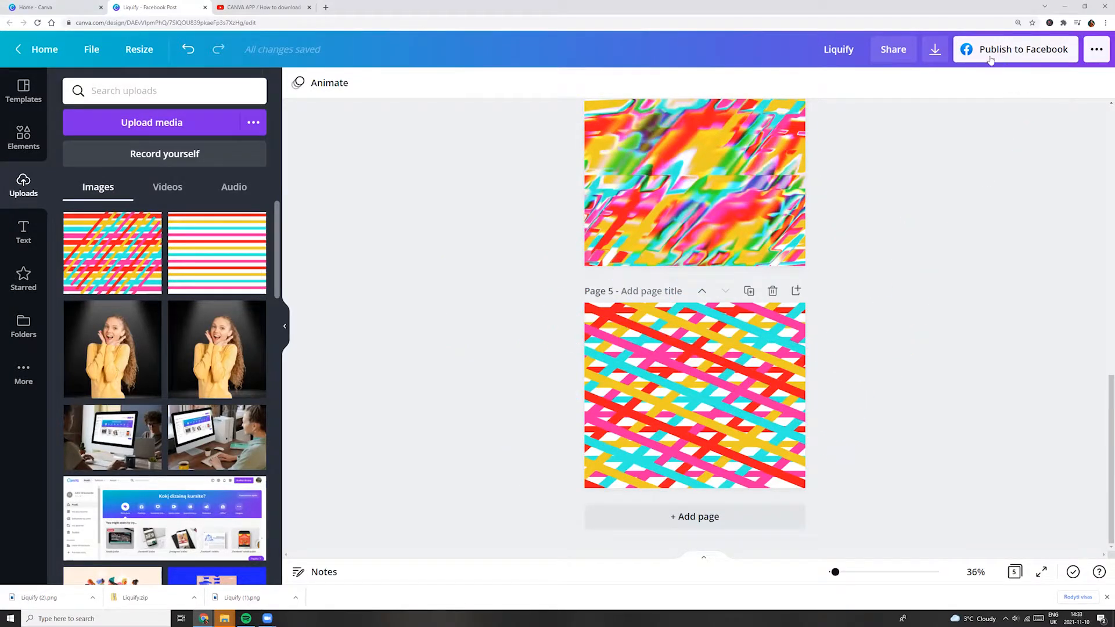
Download only page 5 as a PNG
left_click(935, 51)
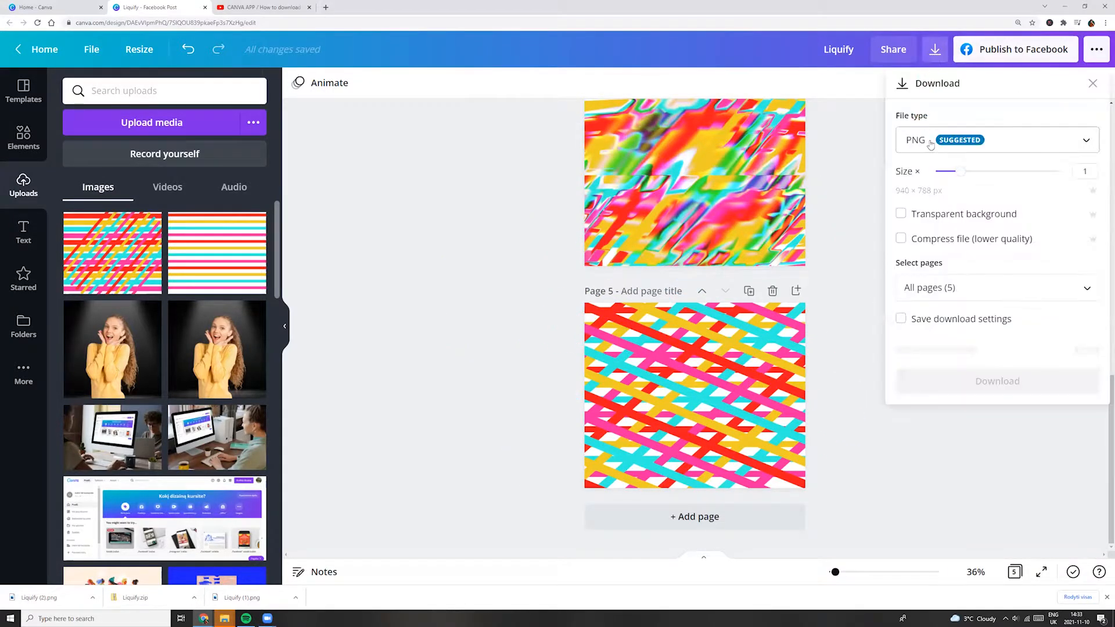
left_click(969, 289)
scroll(959, 412, "down", 2)
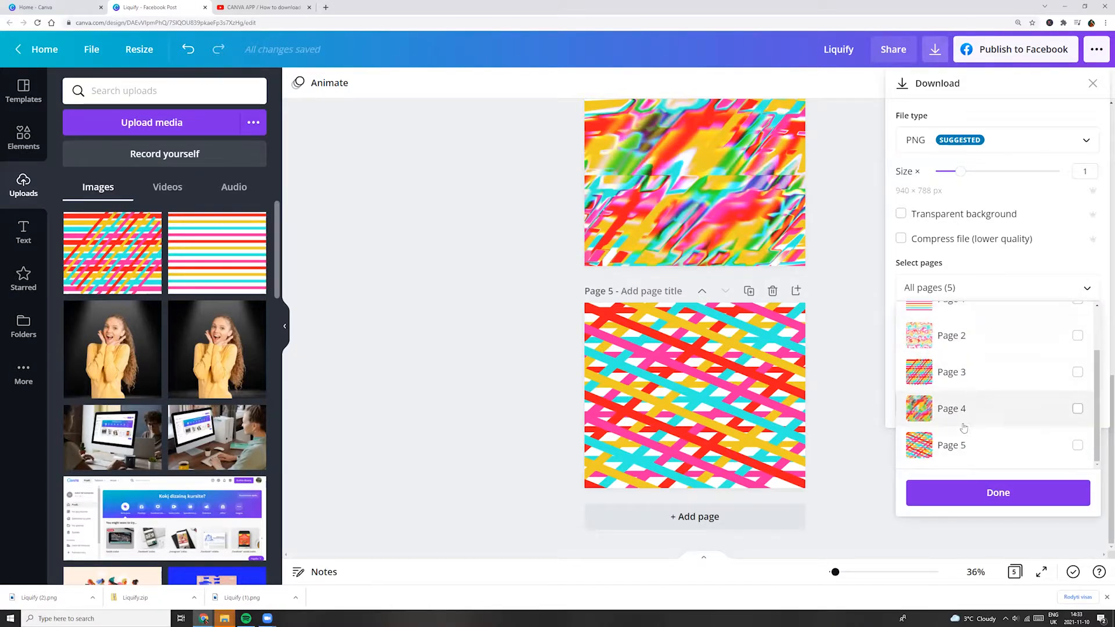
left_click(960, 444)
left_click(988, 493)
left_click(952, 407)
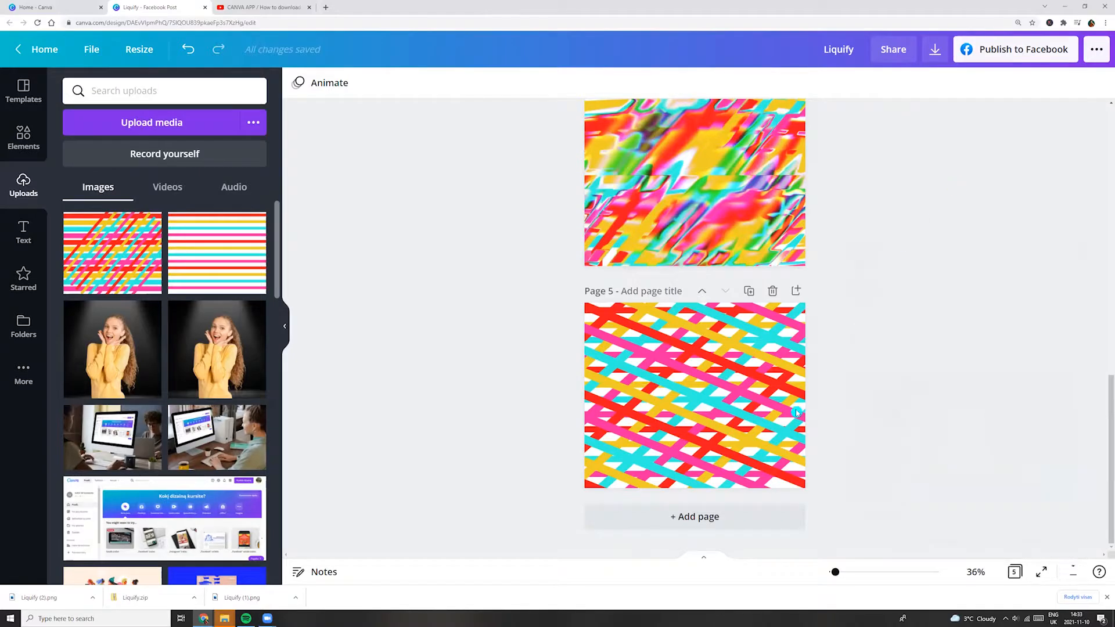
Add a sixth page, insert the downloaded Liquify (3).png on it and enlarge the image to fill the page
left_click(735, 517)
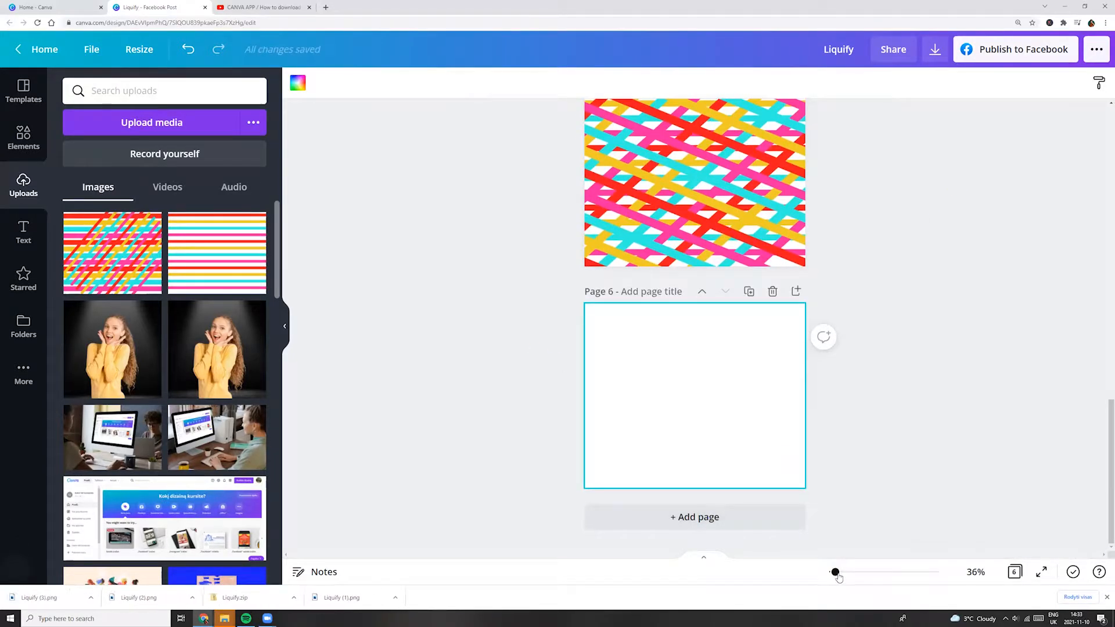
left_click_drag(835, 573, 841, 572)
scroll(653, 427, "down", 2)
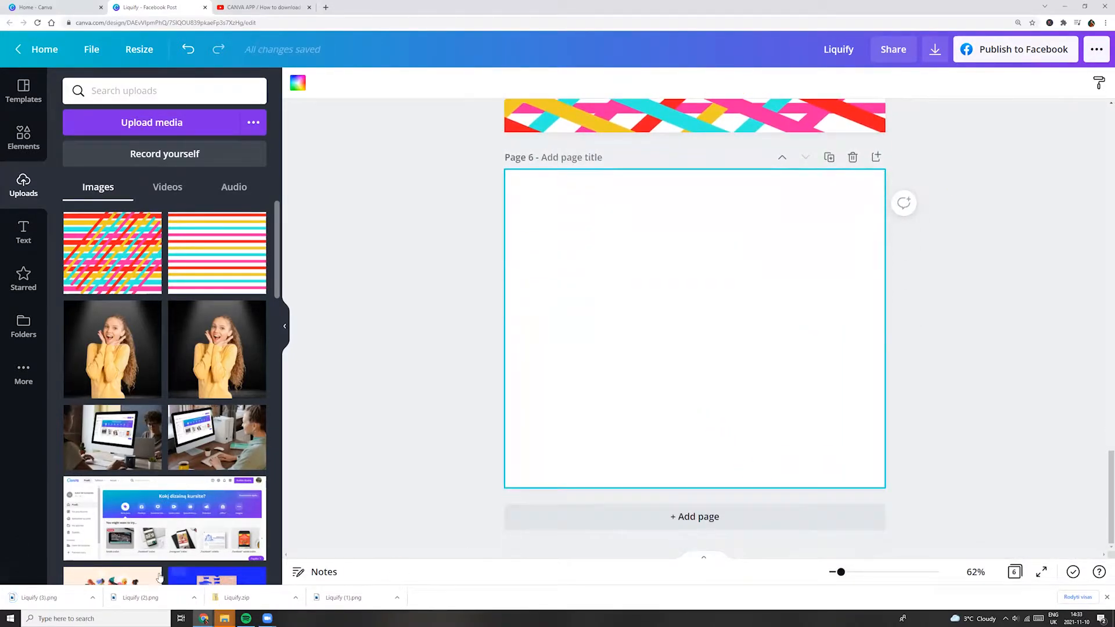
left_click(93, 598)
left_click(116, 572)
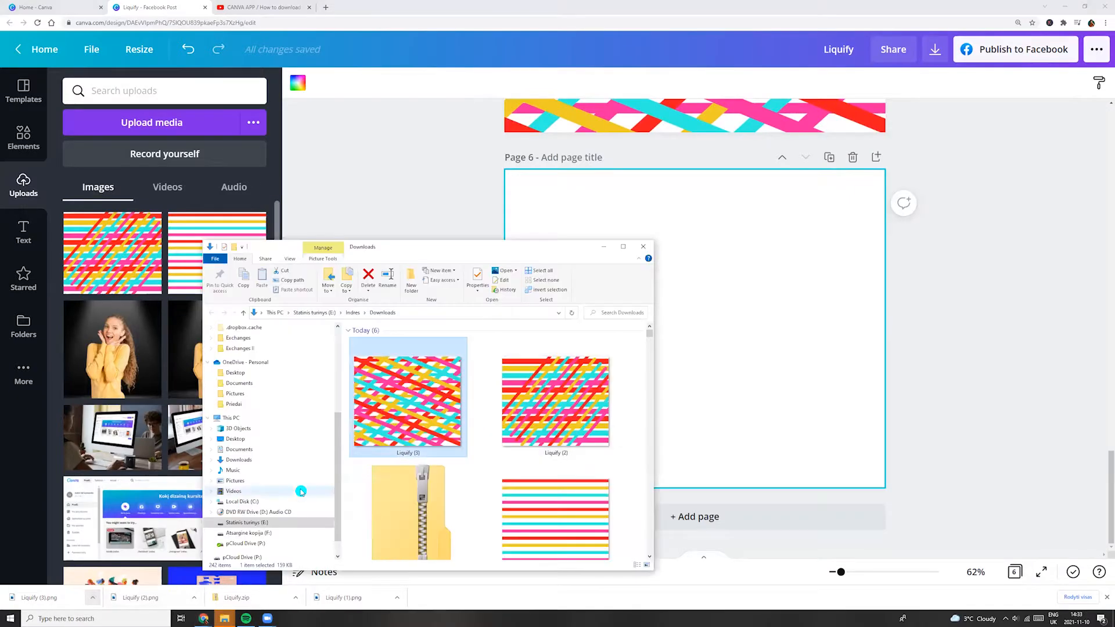
mouse_move(415, 401)
left_mouse_down()
mouse_move(736, 293)
mouse_move(719, 329)
left_mouse_up()
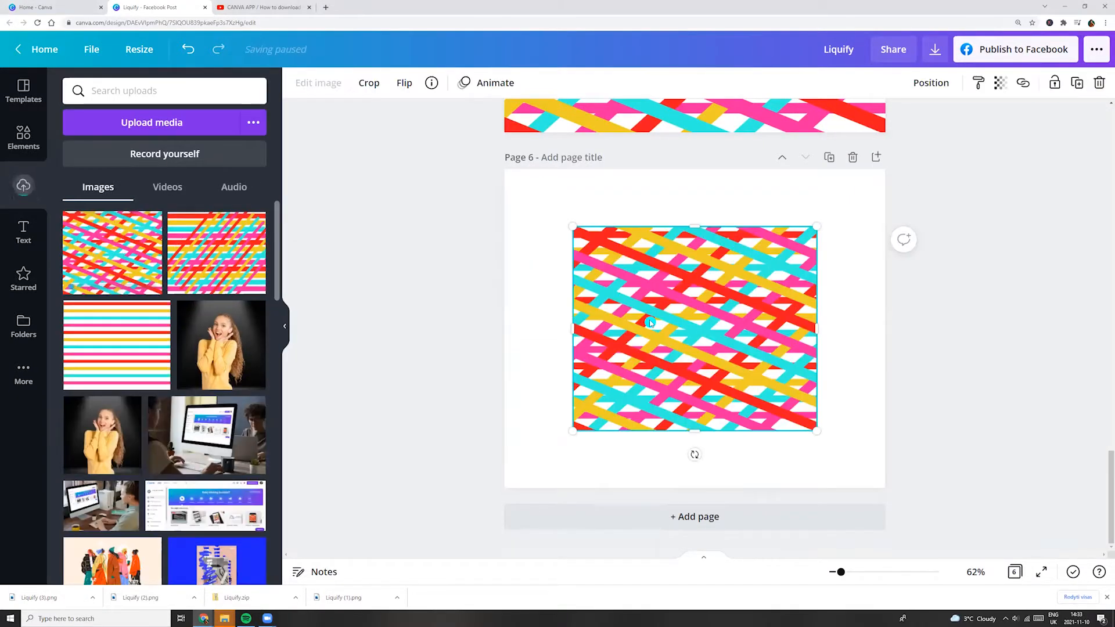
left_click_drag(573, 227, 505, 169)
left_click_drag(817, 430, 886, 487)
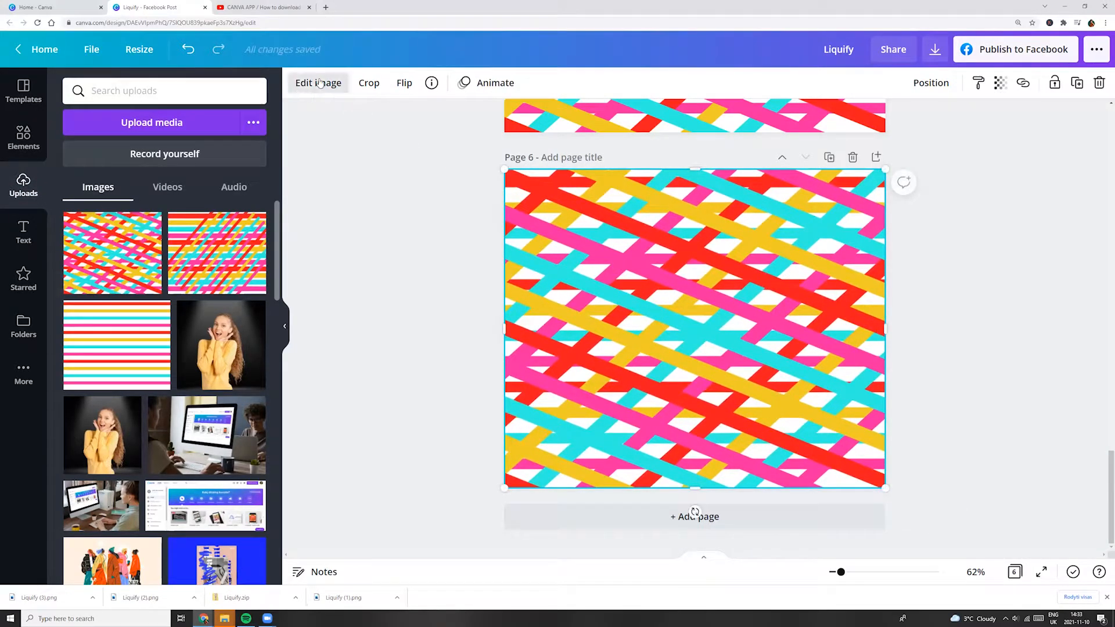
Apply the Liquify Wobble effect to the page 6 image with amount 0.05 and size 10
left_click(318, 83)
left_click(94, 210)
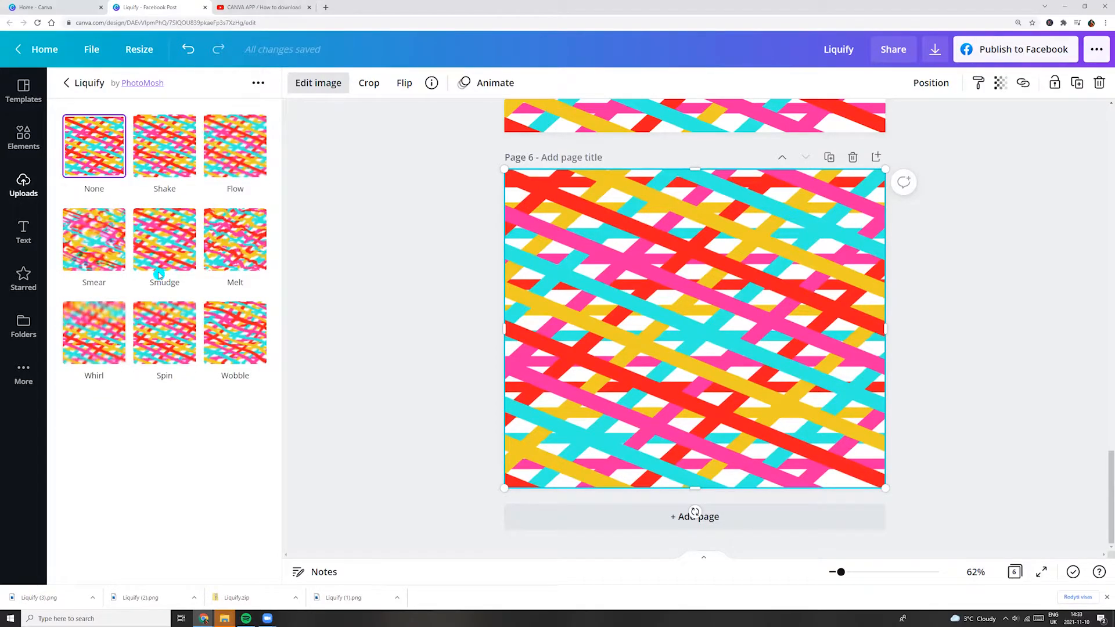
left_click(239, 336)
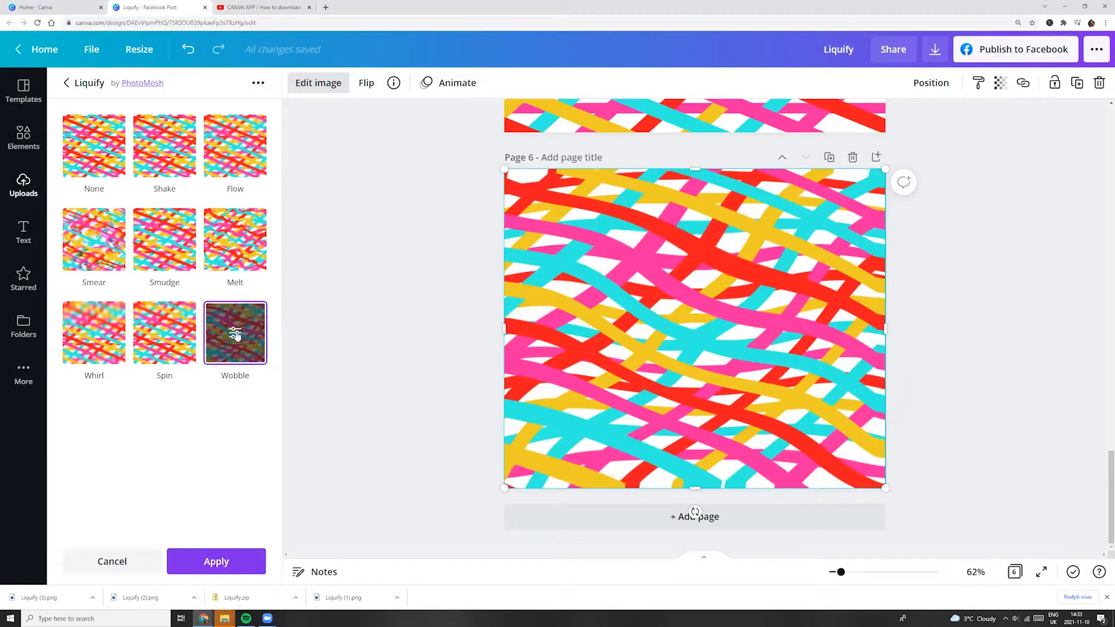
left_click_drag(182, 161, 306, 161)
left_click_drag(153, 211, 267, 206)
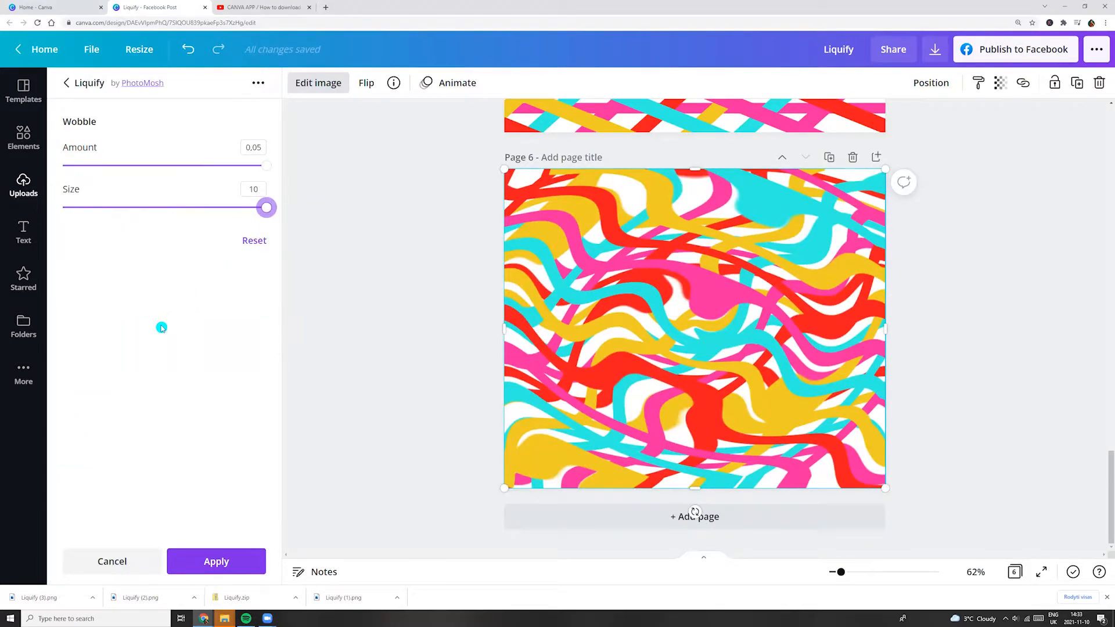
left_click(218, 561)
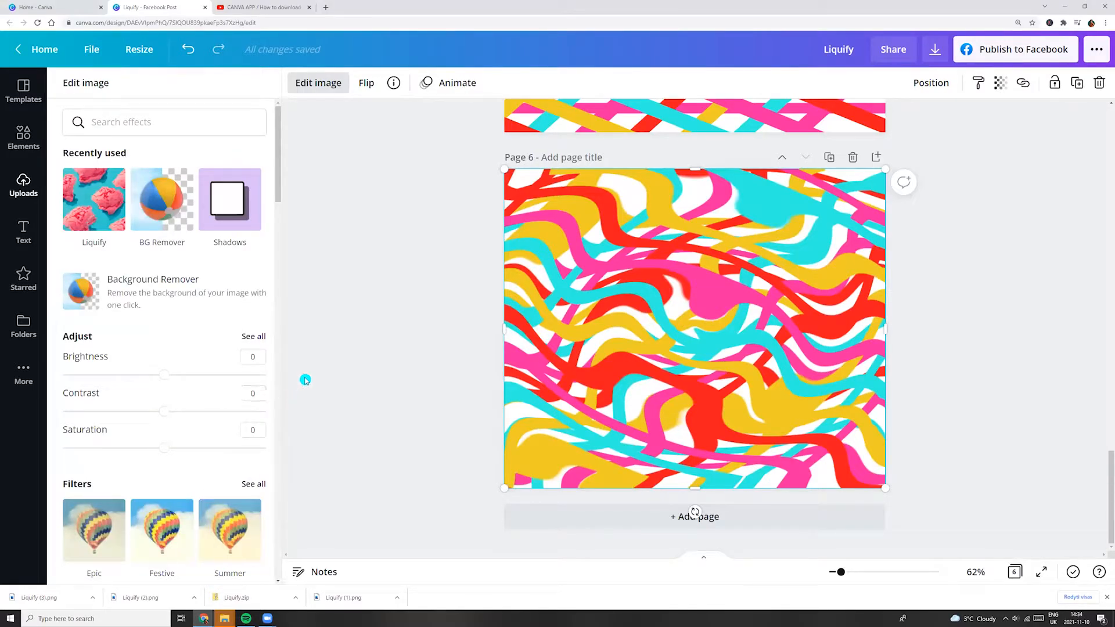
Apply the Liquify Smudge effect to the page 6 image with a barrel blur amount of 0.2
left_click(216, 570)
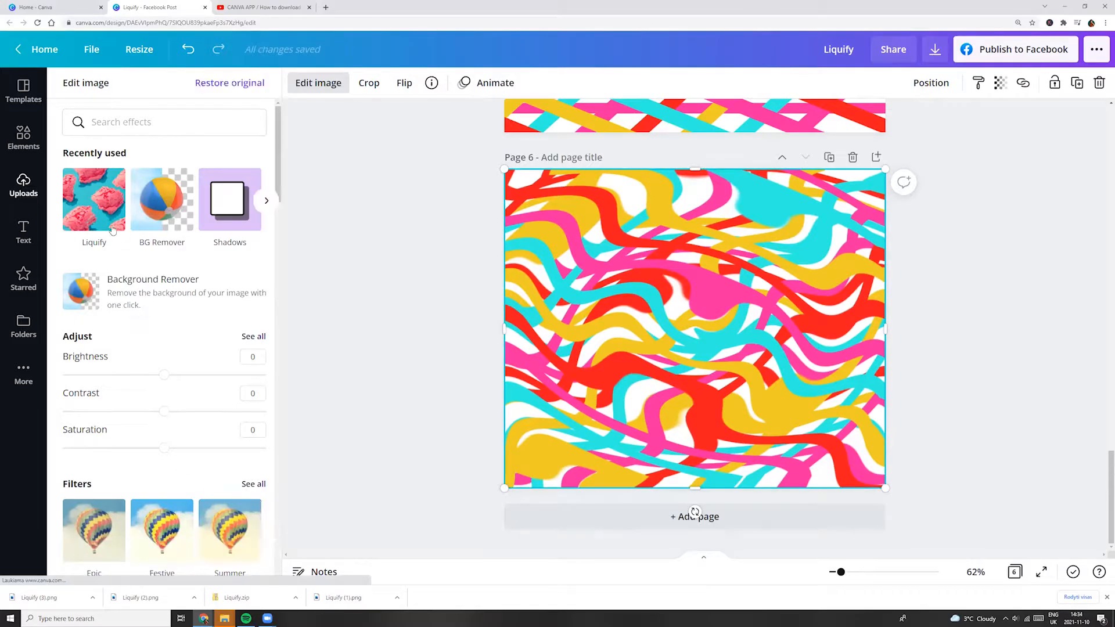
left_click(95, 192)
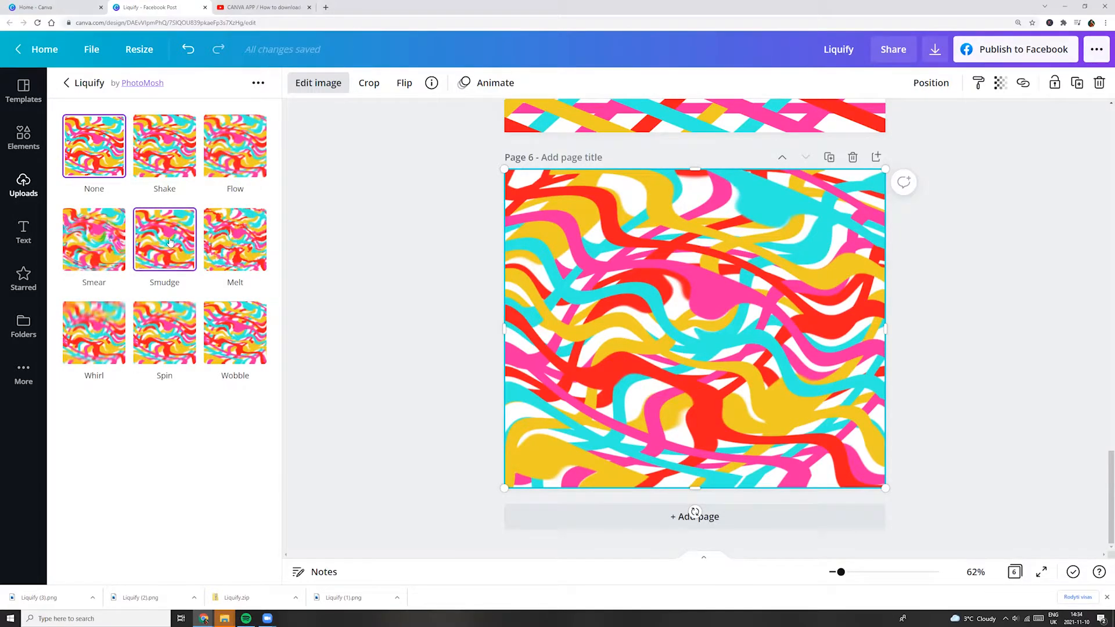
left_click(170, 242)
left_click(167, 241)
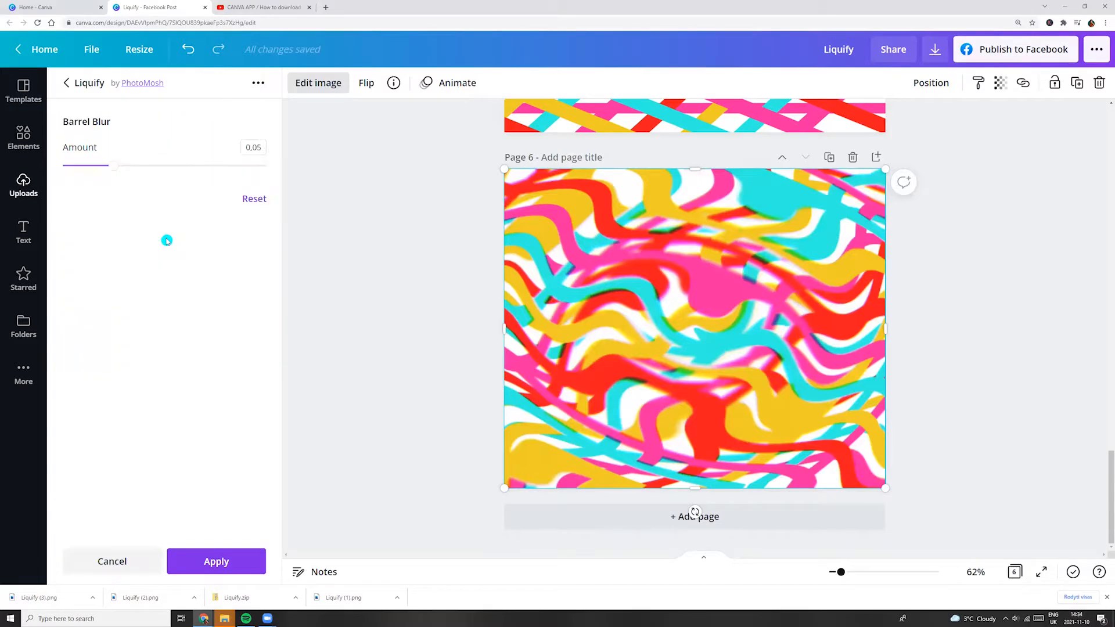
left_click_drag(114, 167, 300, 174)
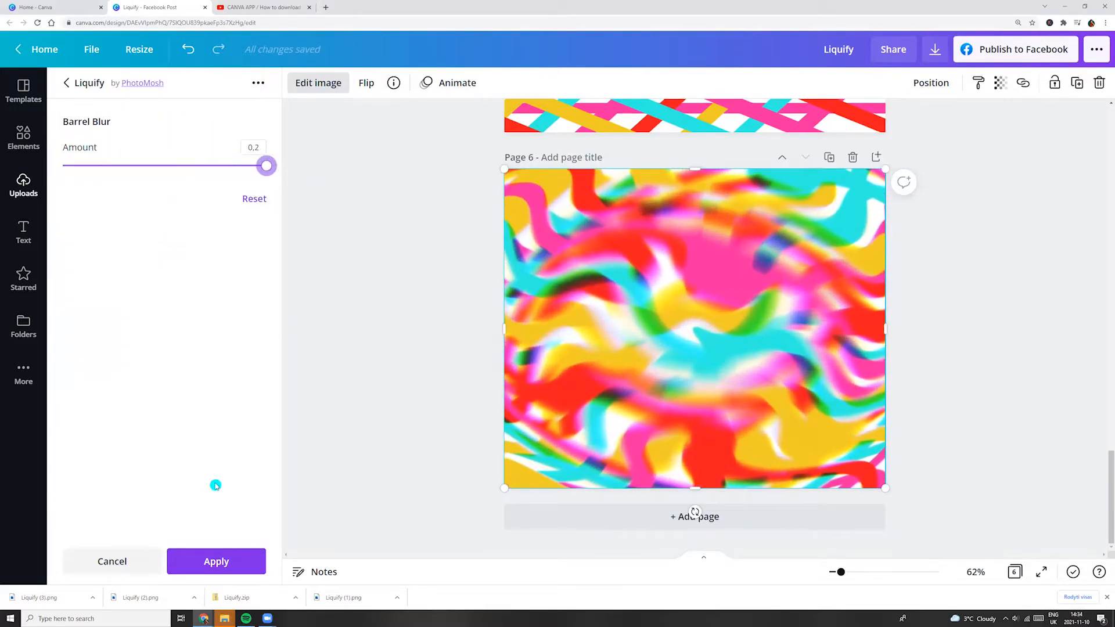
left_click(232, 562)
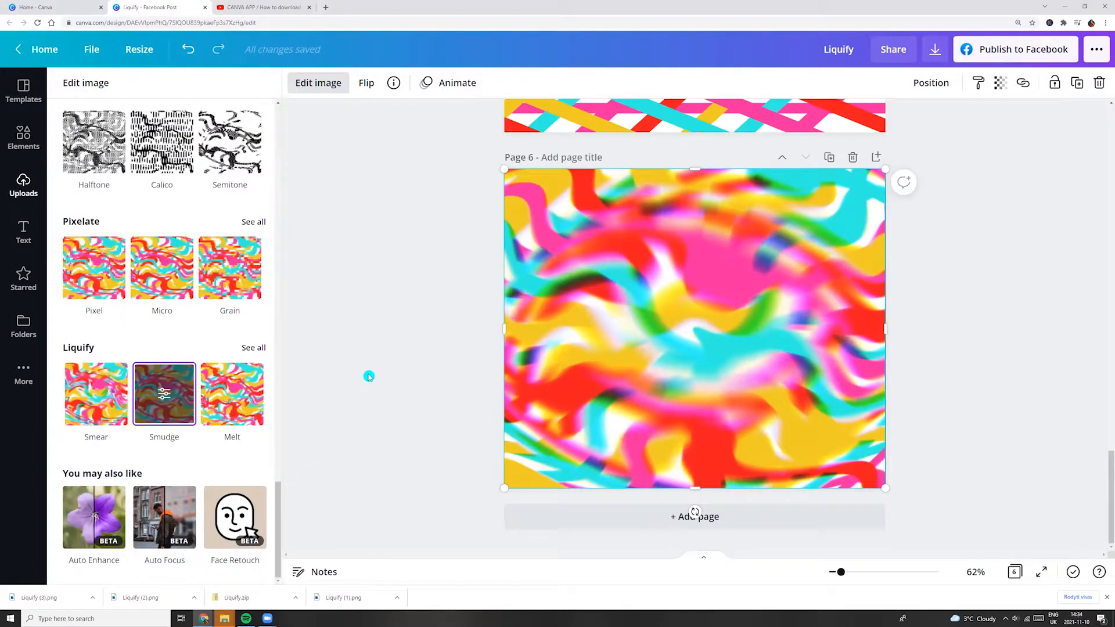
Apply the Liquify Spin effect to the page 6 image with tilt shift amount 0.015 and position 0.8
left_click(252, 348)
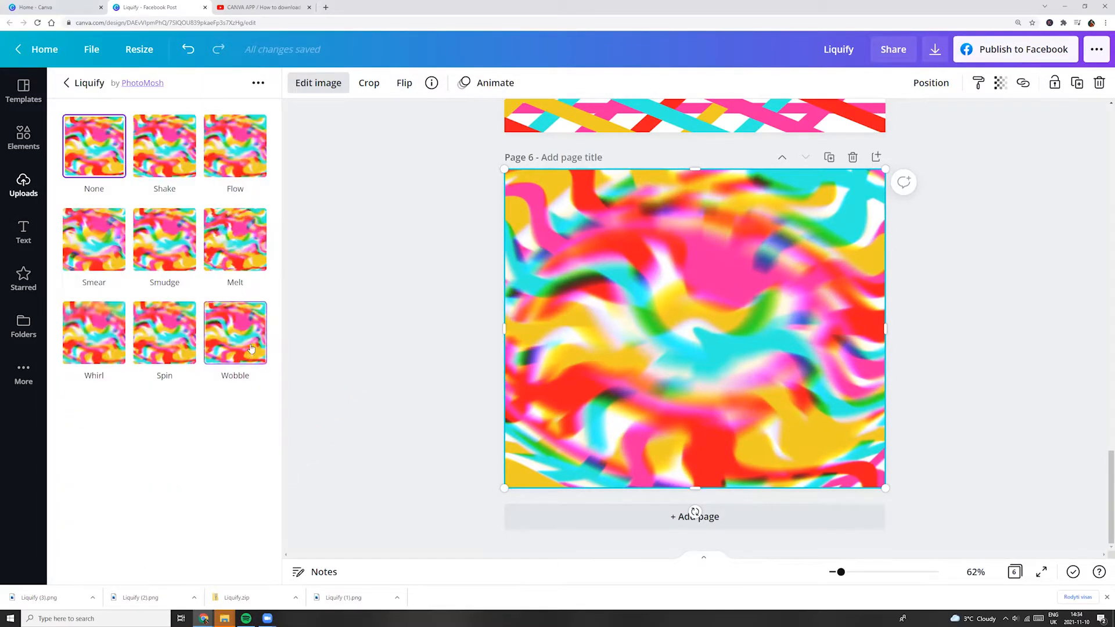
left_click(168, 332)
left_click(165, 333)
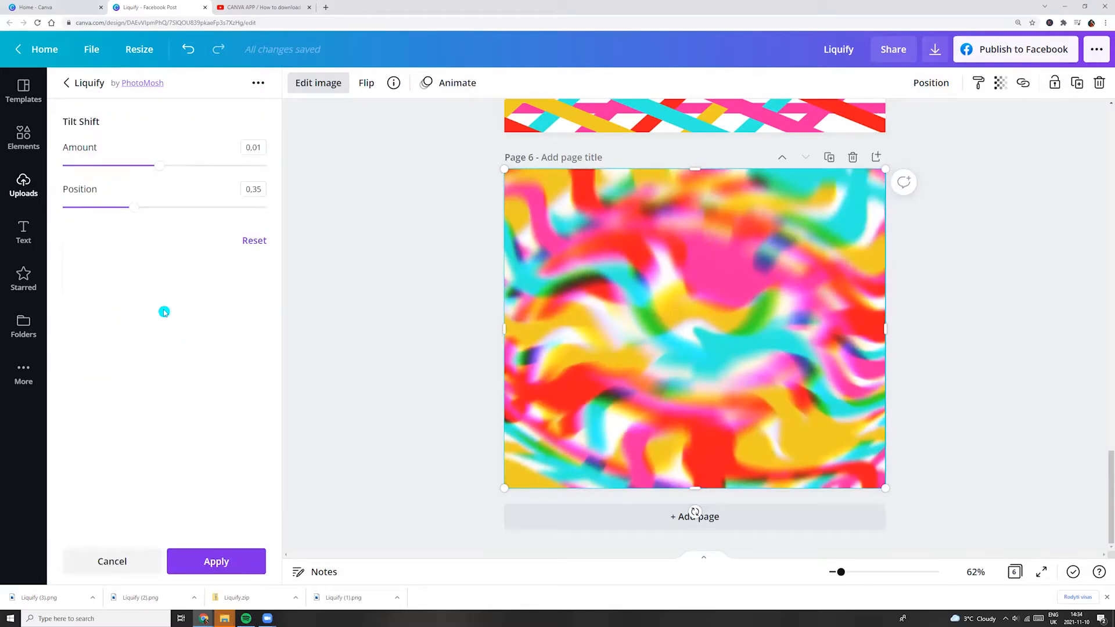
left_click_drag(154, 167, 210, 163)
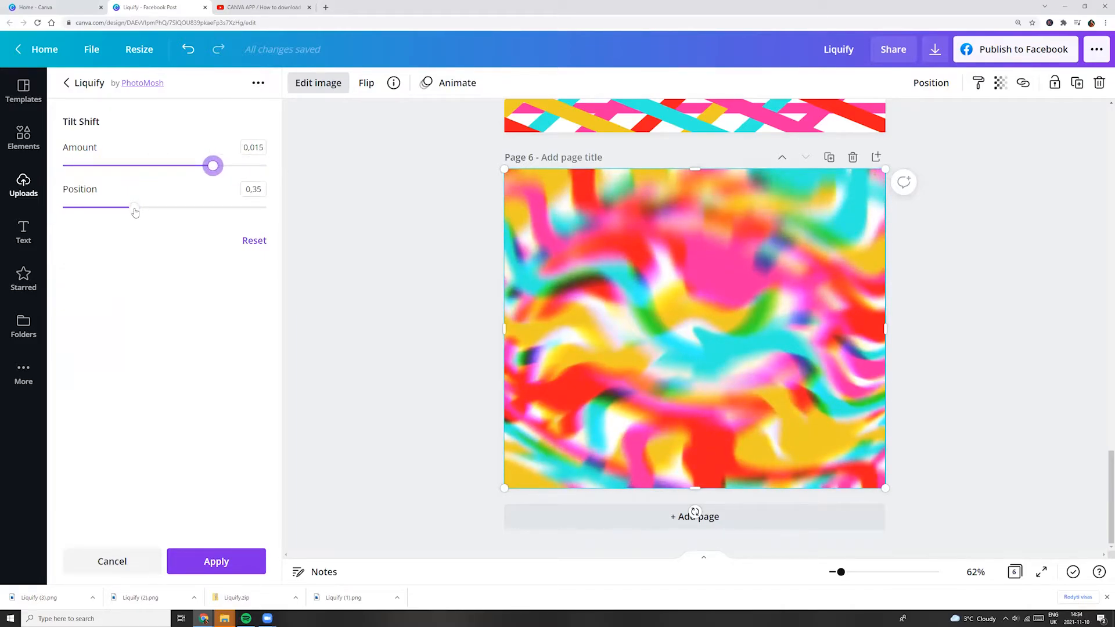
left_click_drag(134, 213, 229, 208)
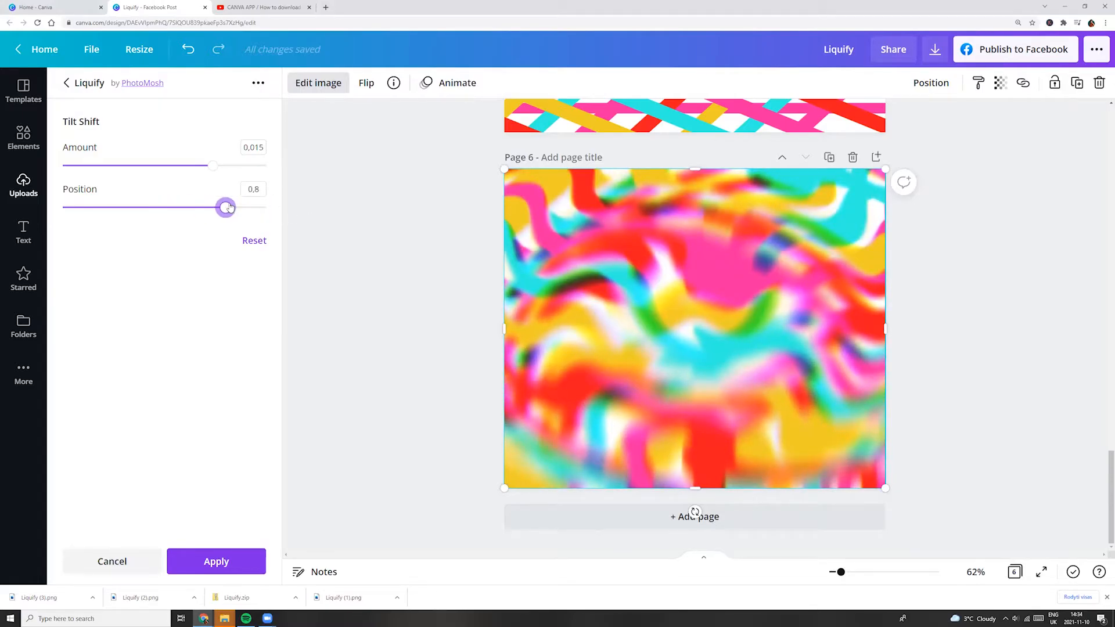
left_click(225, 560)
left_click(349, 378)
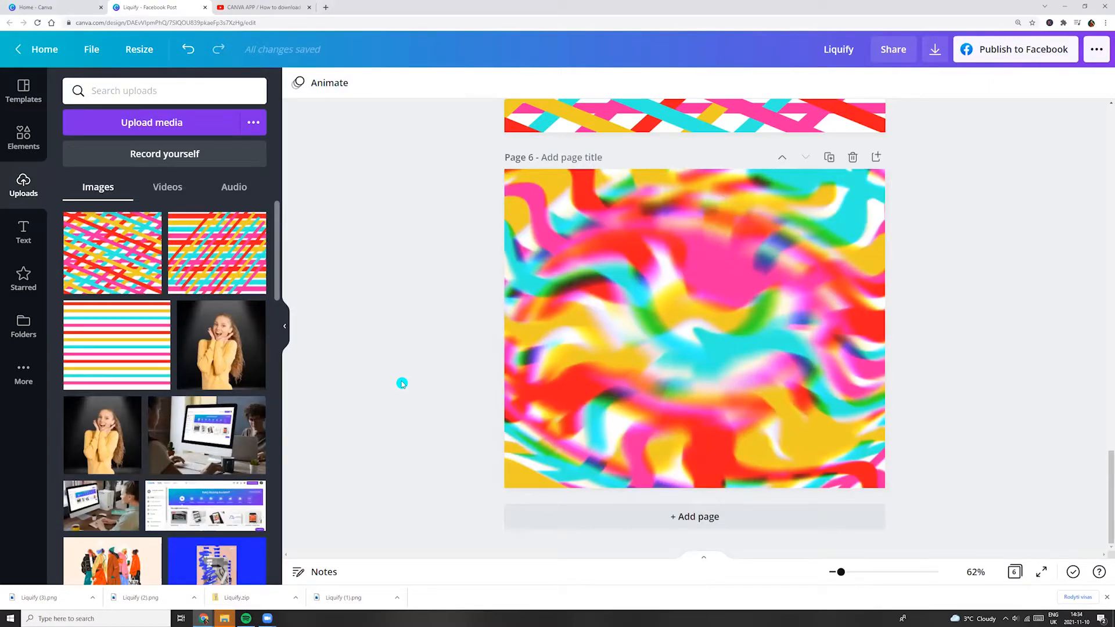
Reorder the pages in grid view so the three undistorted stripe patterns come first, and return to the page view
left_click(1015, 572)
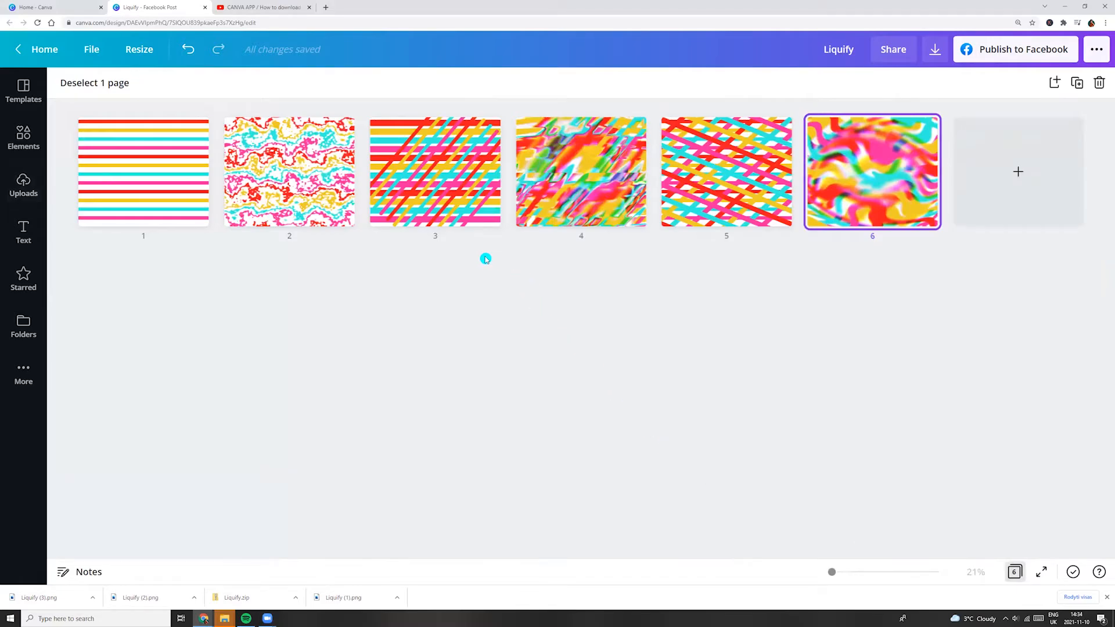
left_click_drag(445, 194, 254, 206)
left_click_drag(709, 204, 384, 186)
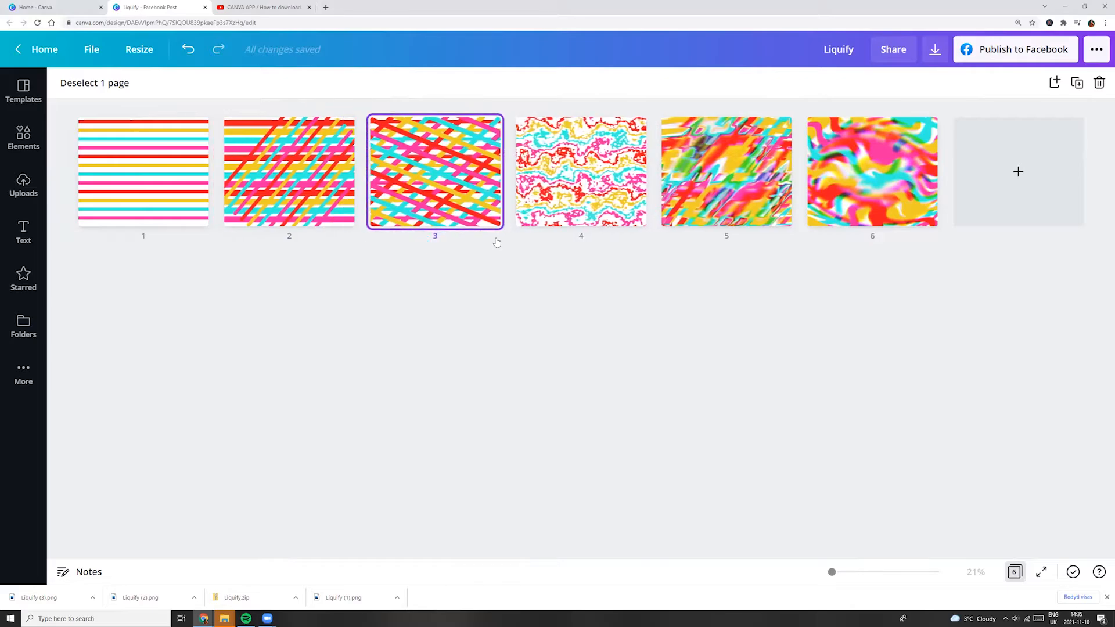
double_click(585, 210)
scroll(601, 373, "down", 3)
scroll(601, 374, "down", 10)
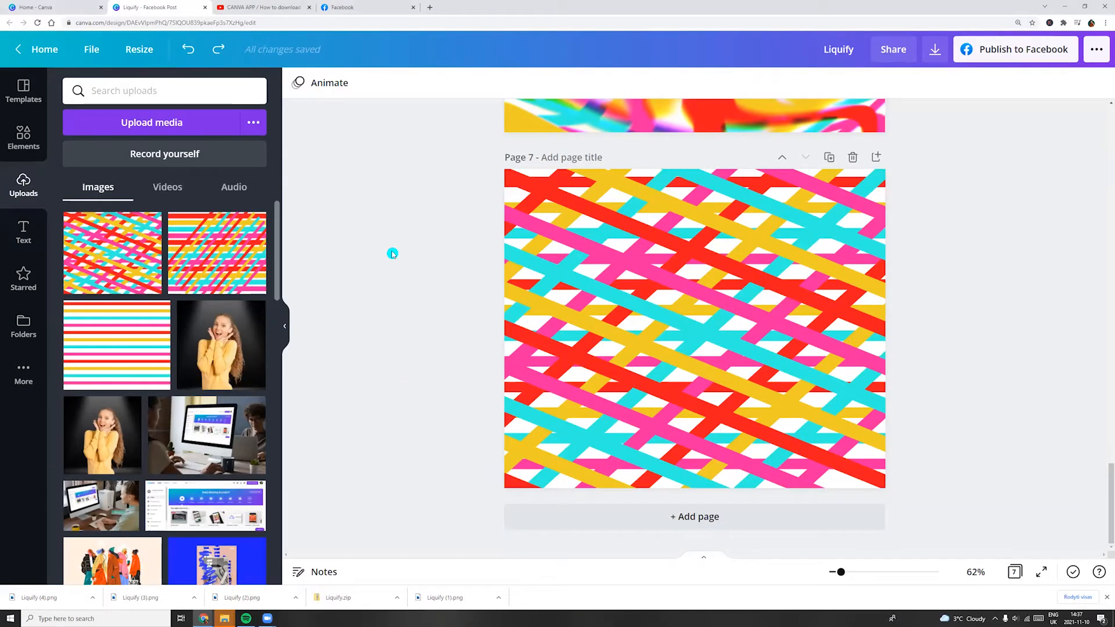
Select all the stripes on page 7 and duplicate them, leaving the copy slightly offset over the original pattern
left_click_drag(407, 169, 931, 505)
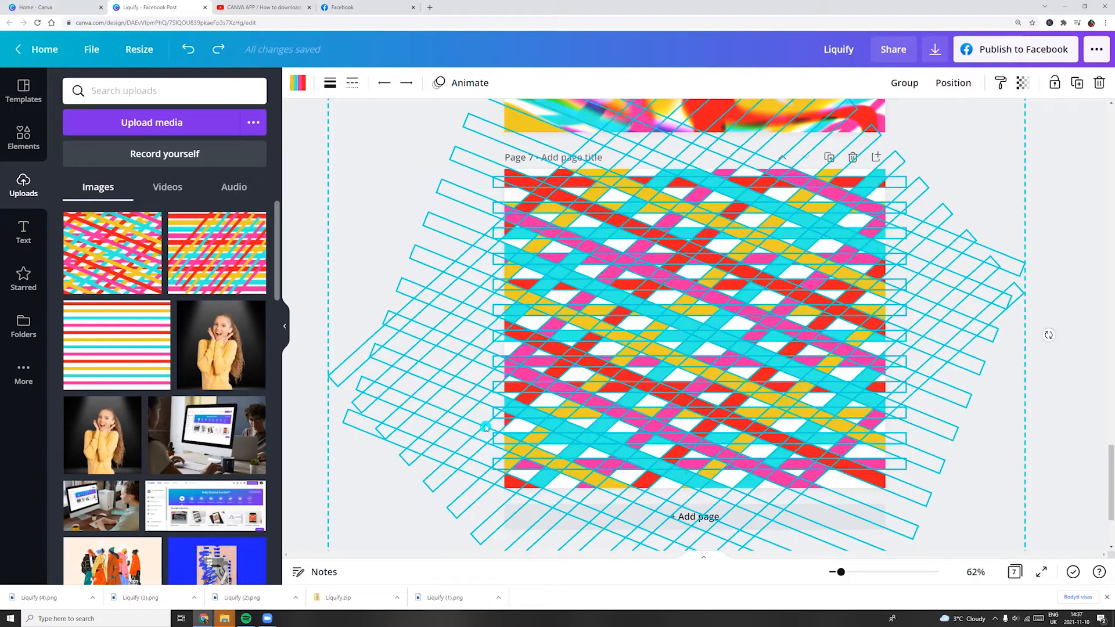
left_click(356, 243)
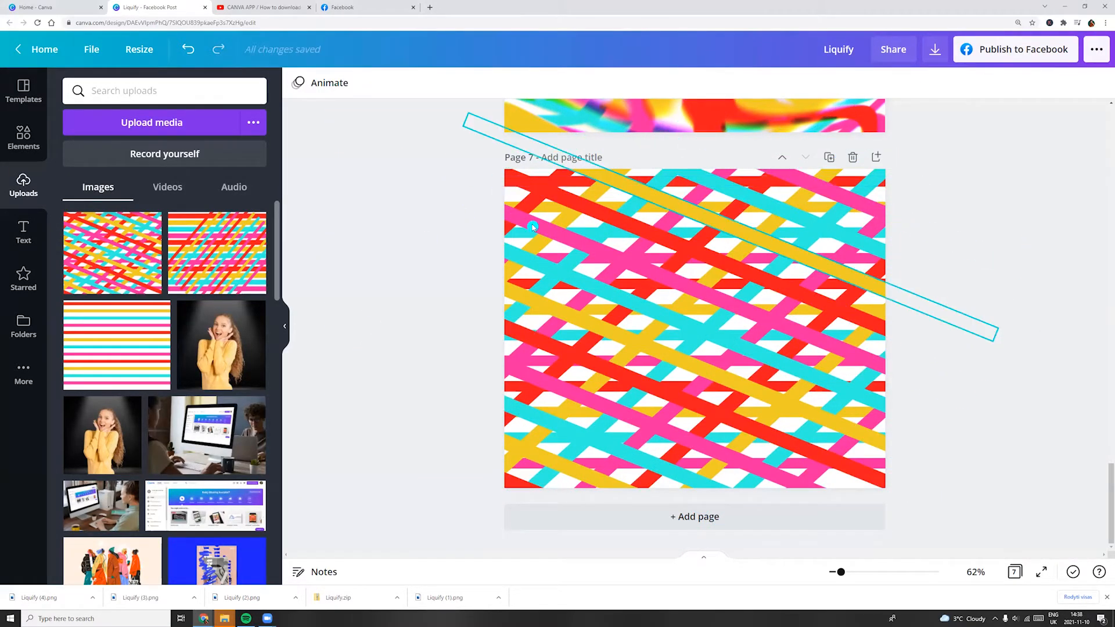
left_click_drag(413, 174, 841, 505)
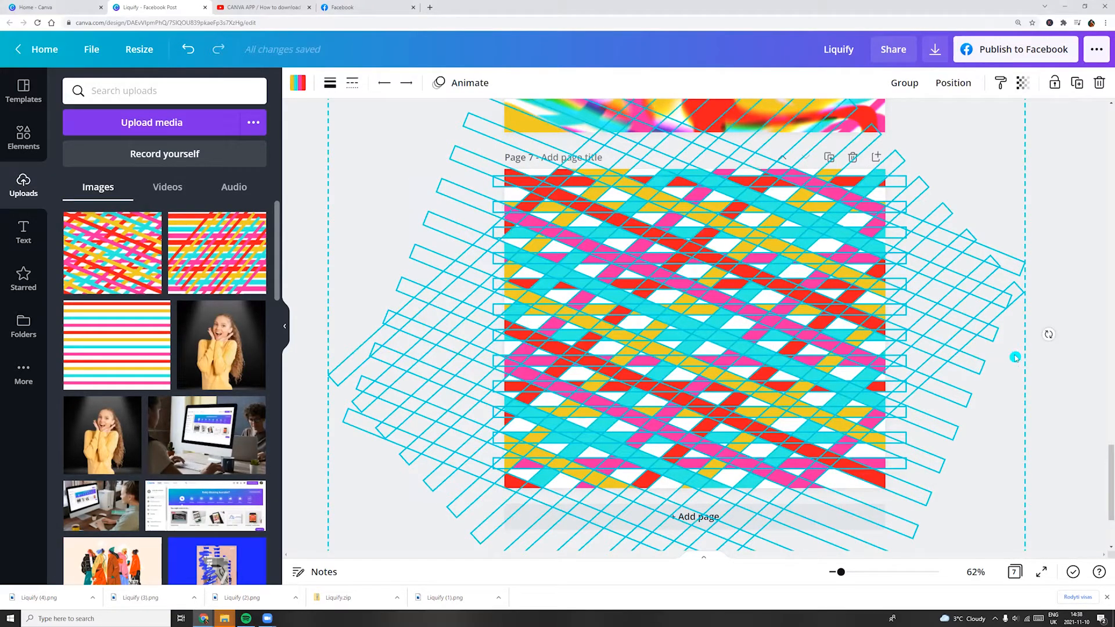
left_click(1076, 82)
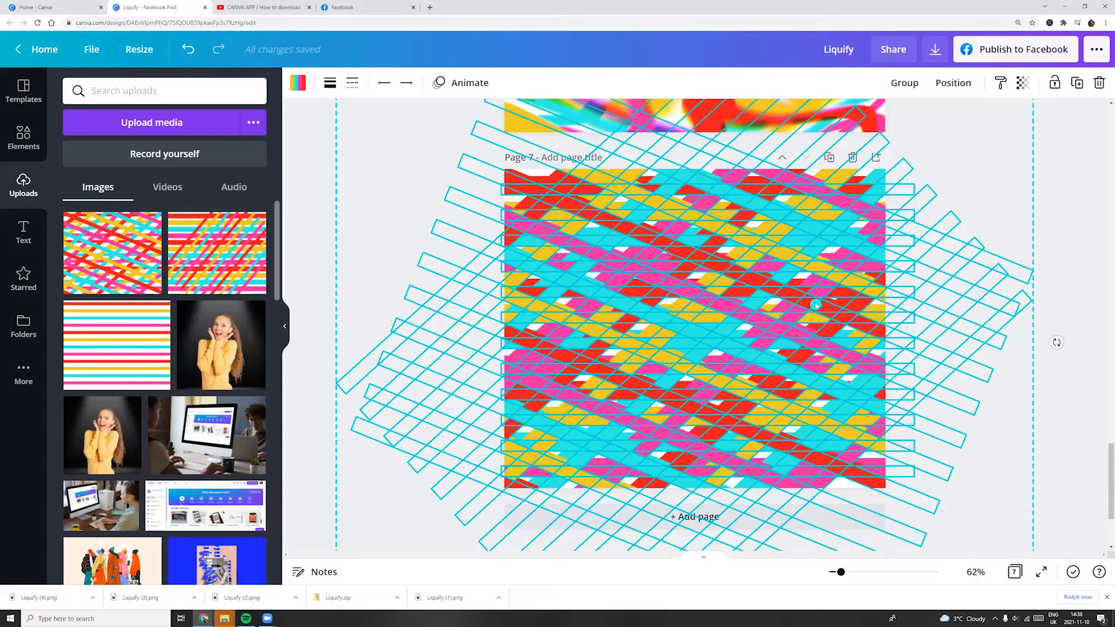
left_click(320, 186)
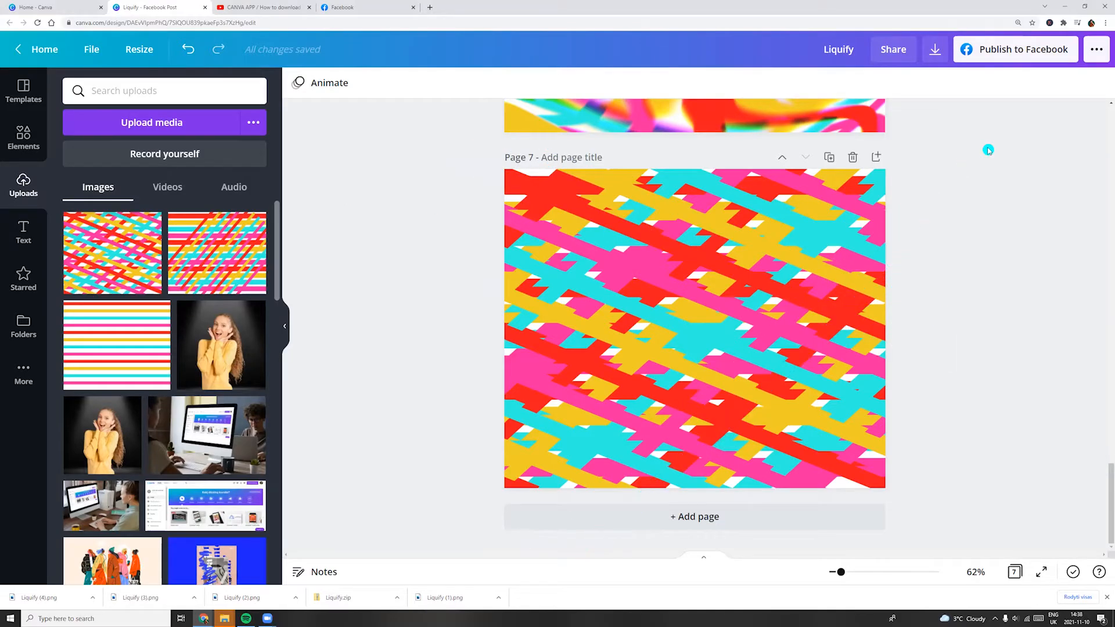
Download only page 7 as a PNG
left_click(934, 52)
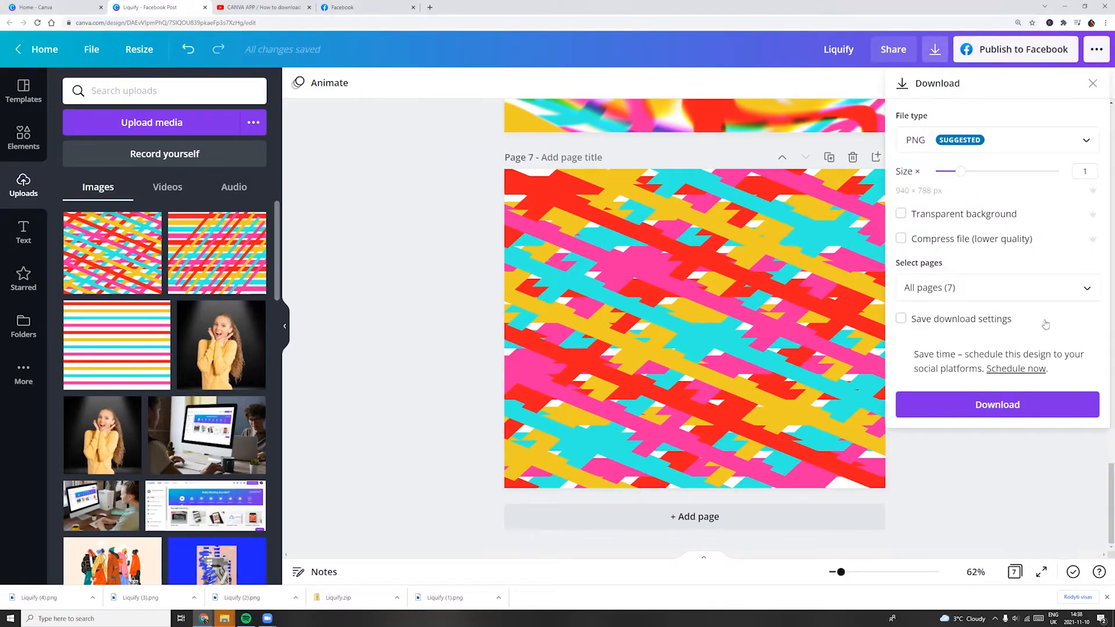
left_click(1069, 289)
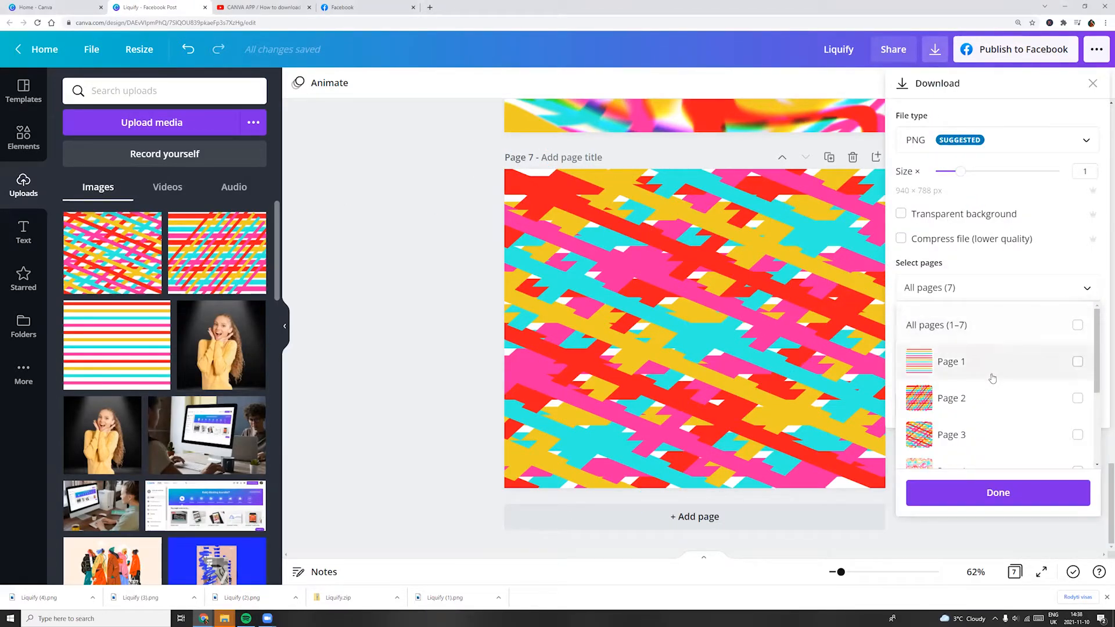
scroll(981, 401, "down", 2)
left_click(973, 445)
left_click(971, 493)
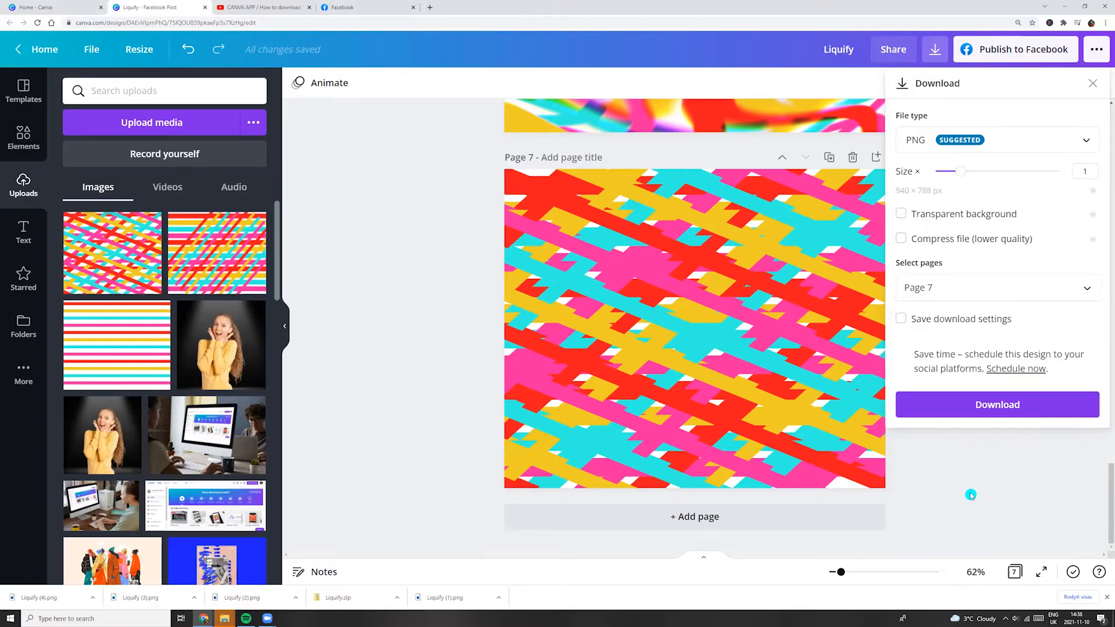
left_click(954, 407)
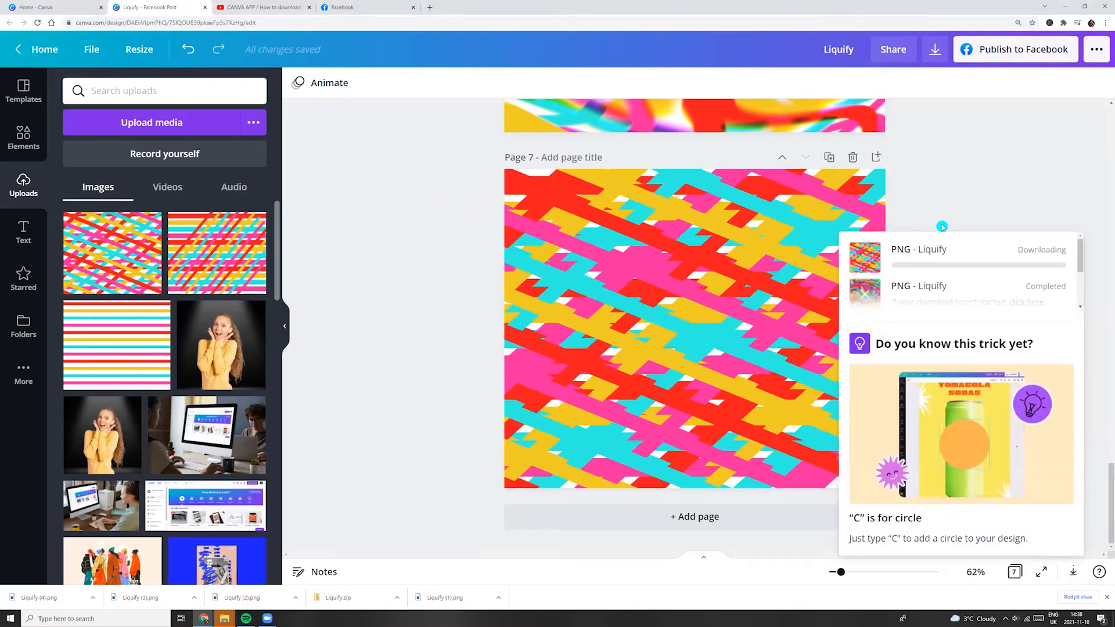
Add an eighth page, insert the downloaded Liquify (5).png on it and enlarge the image to fill the page
left_click(694, 520)
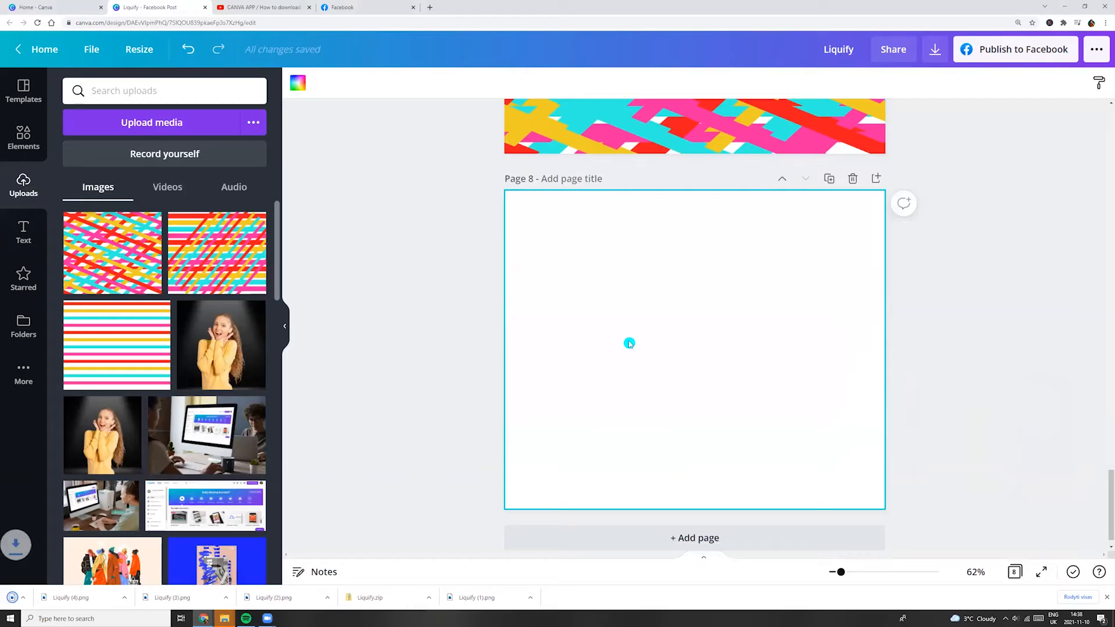
left_click(93, 598)
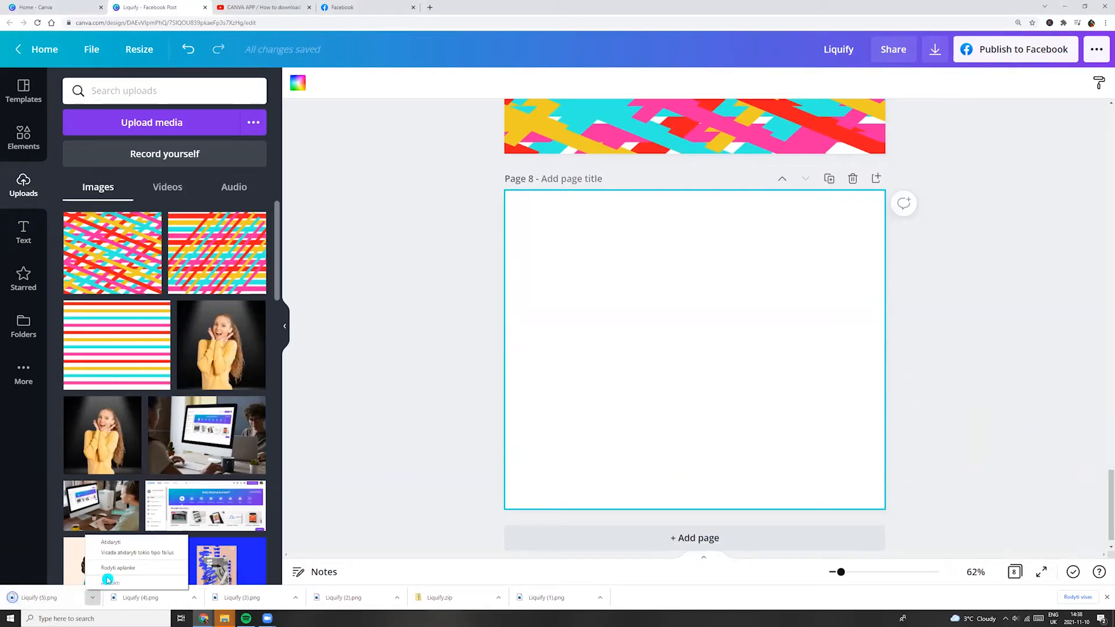
left_click(109, 575)
left_click_drag(443, 393, 725, 390)
left_click_drag(572, 244, 490, 192)
left_click_drag(818, 452, 884, 510)
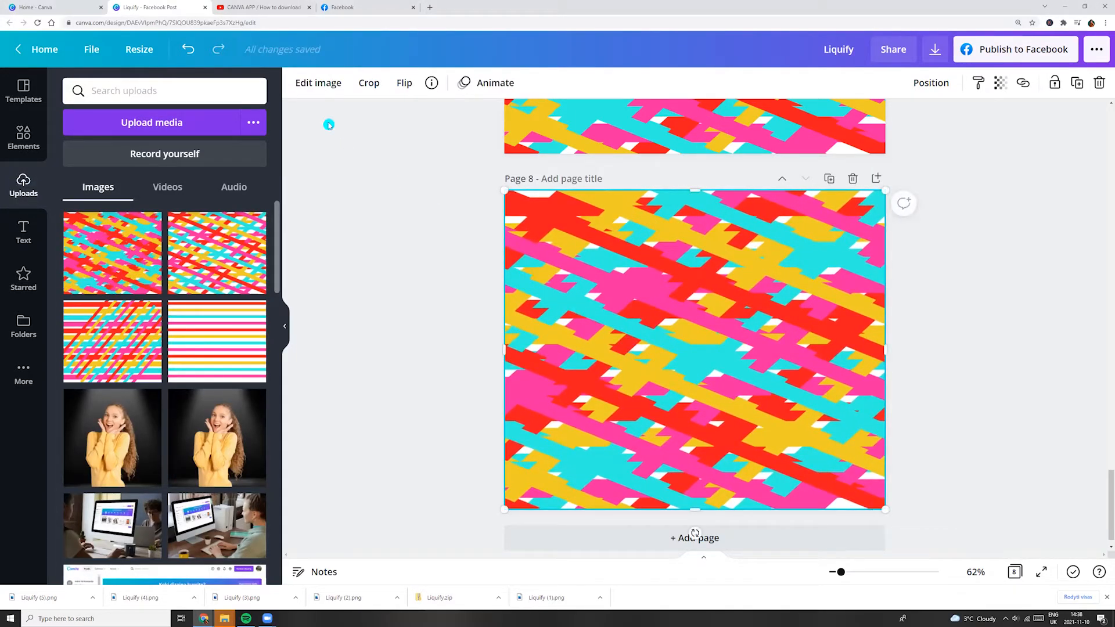
Apply the Liquify Flow effect to the page 8 image with barrel blur amount 0.11 and smear amount 0.15
left_click(322, 85)
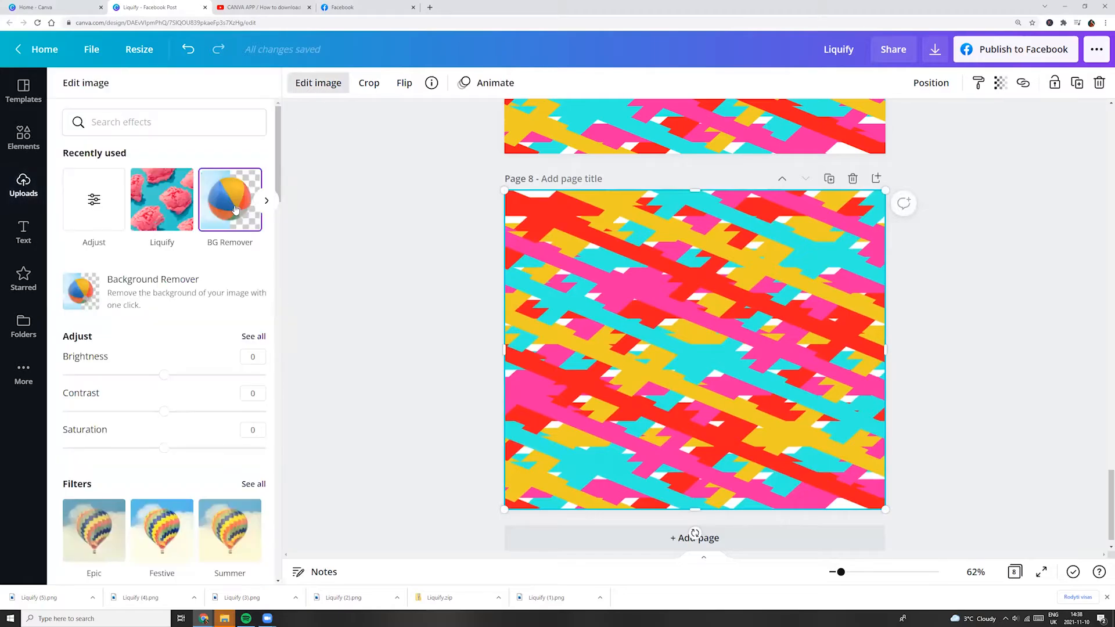
left_click(159, 208)
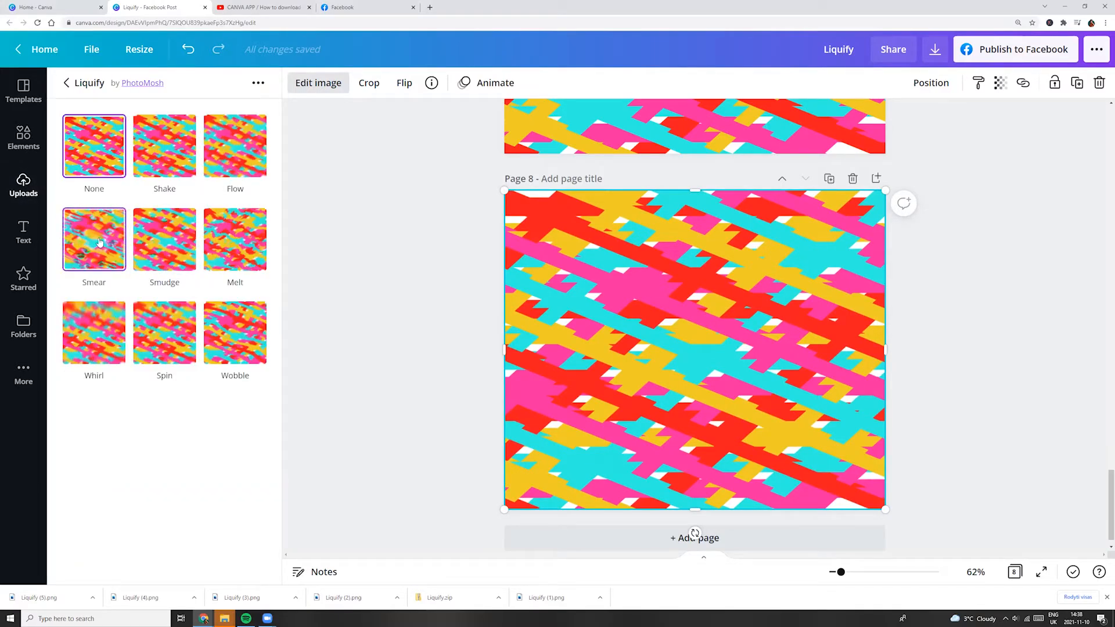
left_click(227, 166)
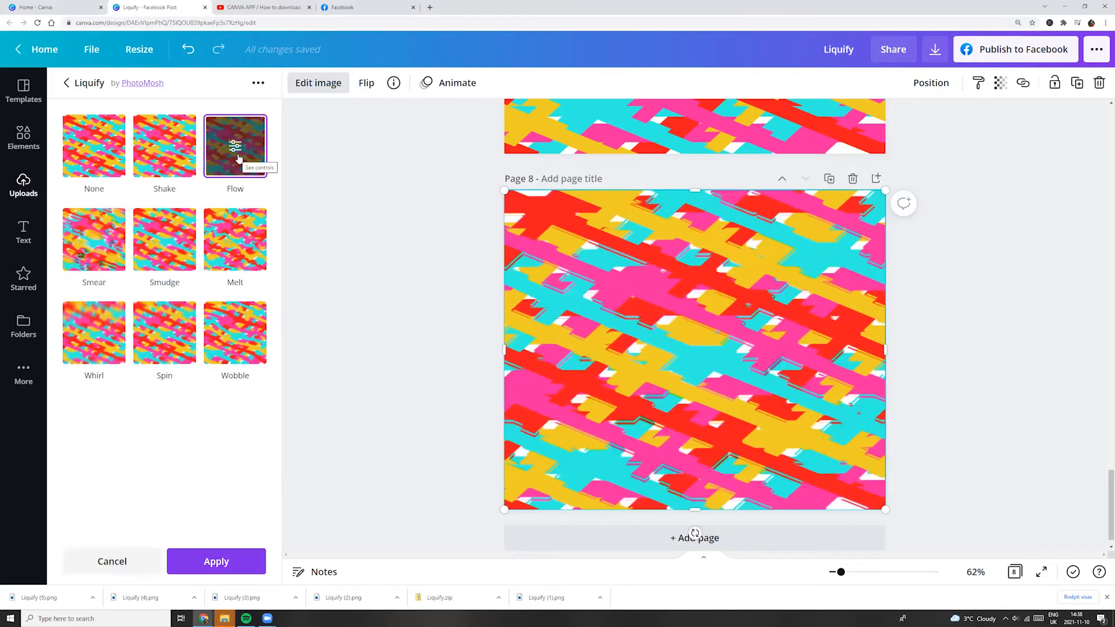
left_click(236, 146)
mouse_move(65, 168)
left_mouse_down()
mouse_move(265, 167)
mouse_move(179, 178)
left_mouse_up()
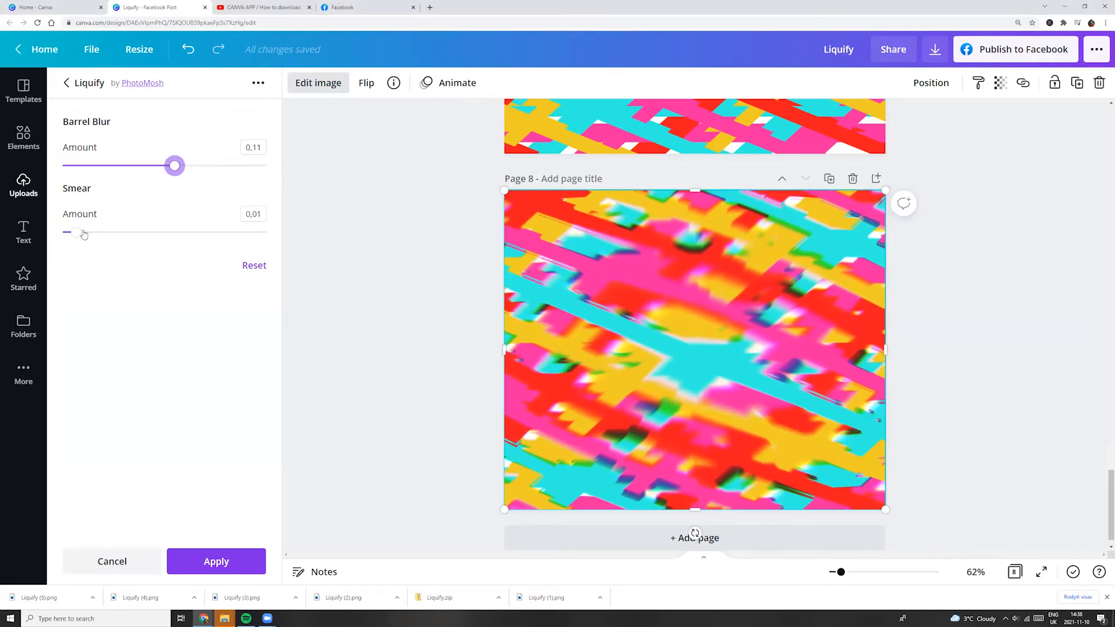
left_click_drag(78, 233, 280, 250)
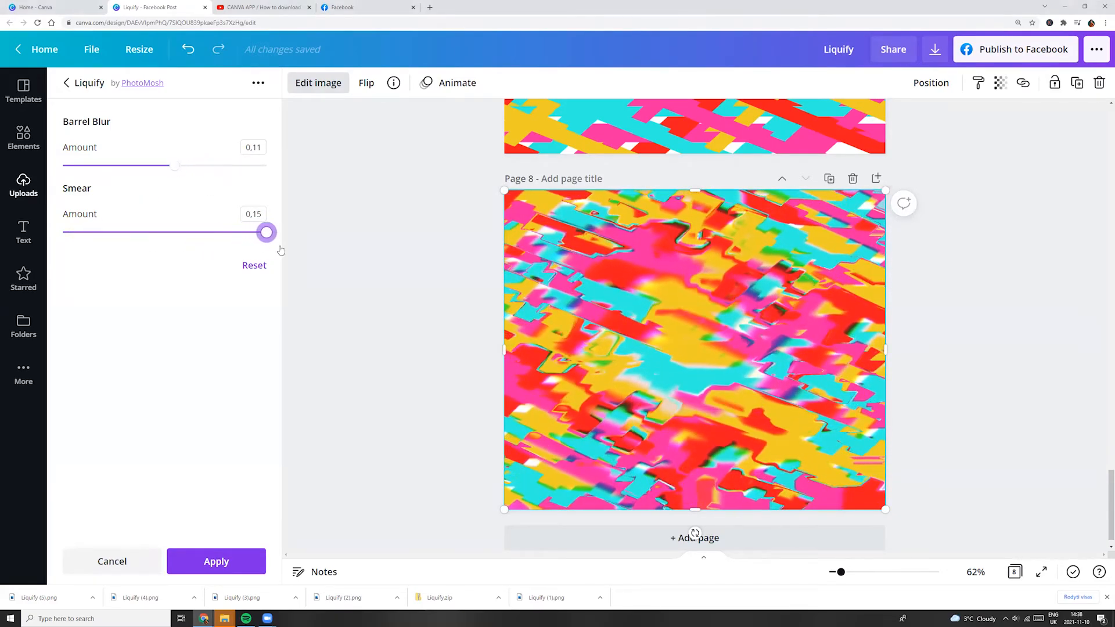
left_click(219, 562)
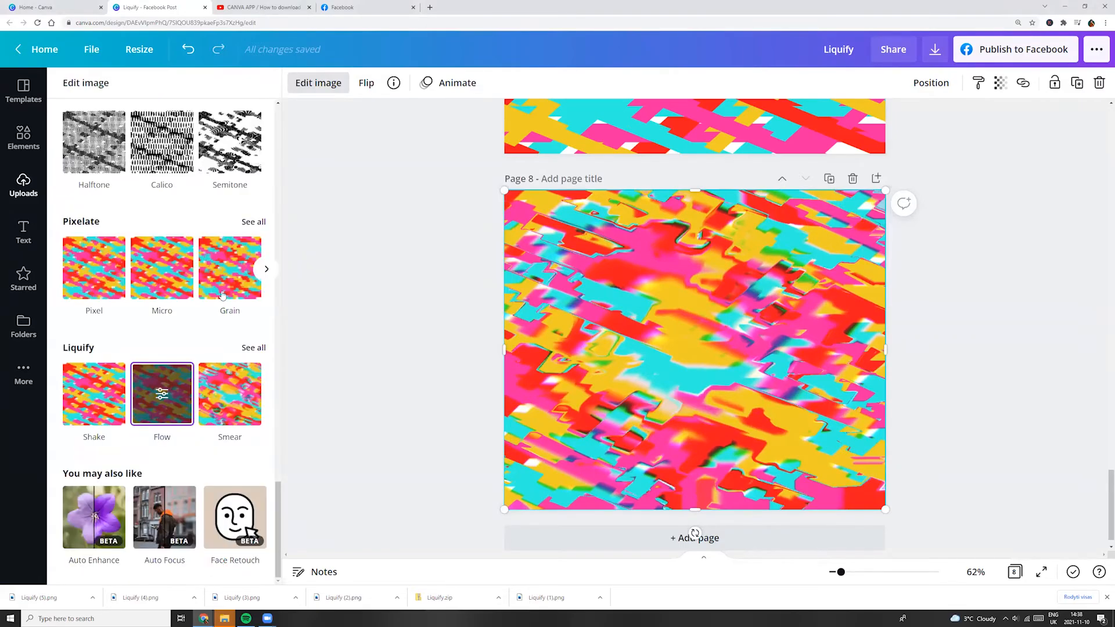
Apply the Liquify Smudge effect to the page 8 image with a barrel blur amount of about 0.05
left_click(253, 349)
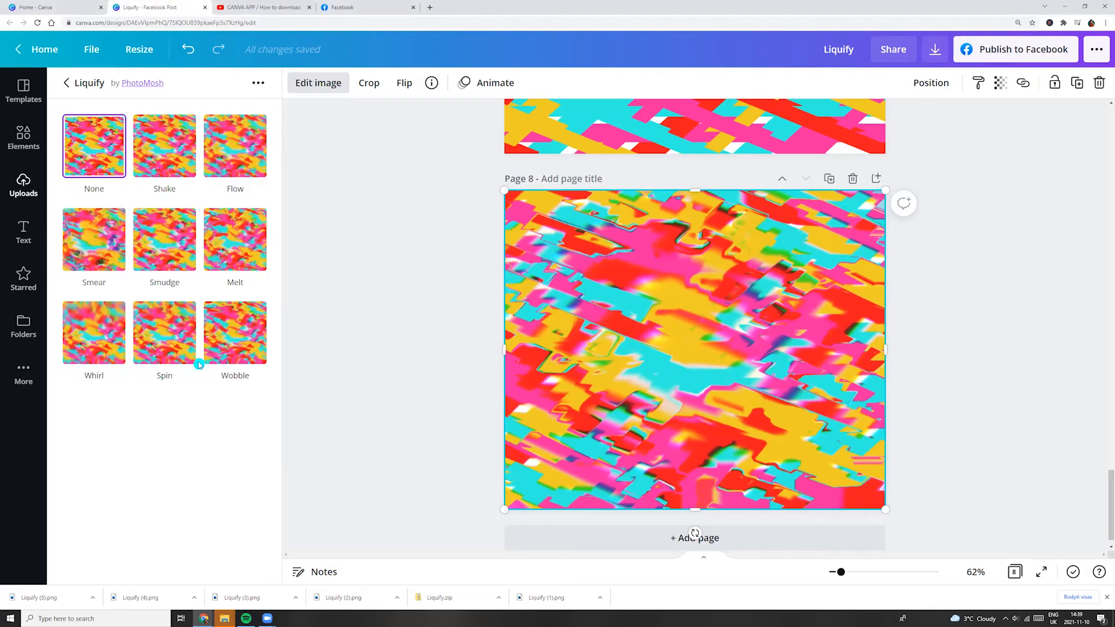
left_click(166, 209)
left_click(154, 244)
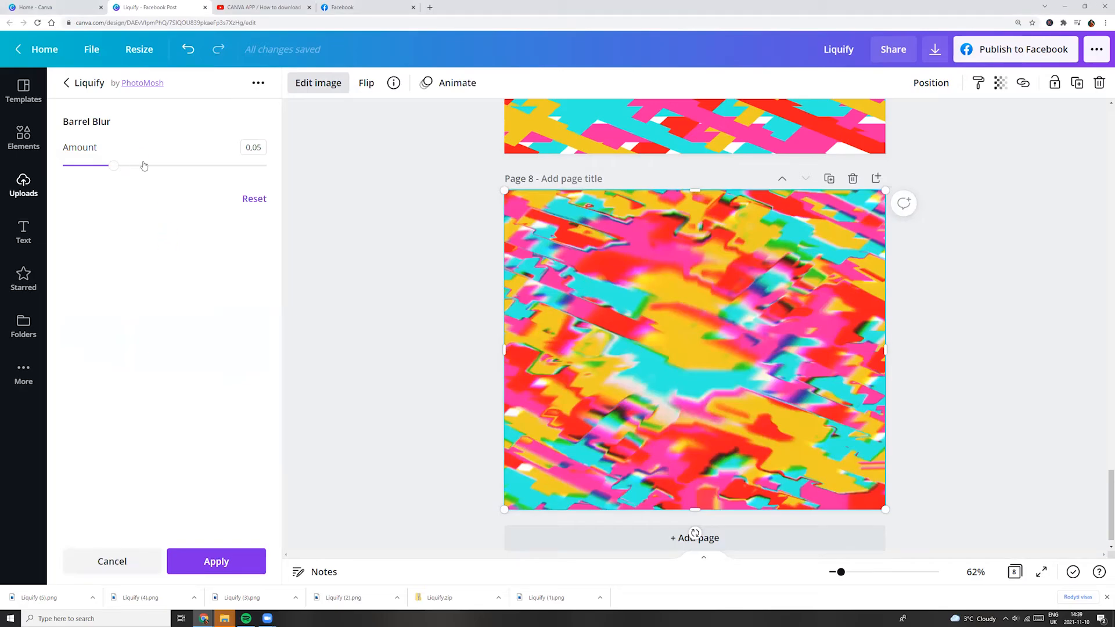
mouse_move(117, 173)
left_mouse_down()
mouse_move(269, 170)
mouse_move(49, 191)
mouse_move(112, 189)
left_mouse_up()
left_click(216, 561)
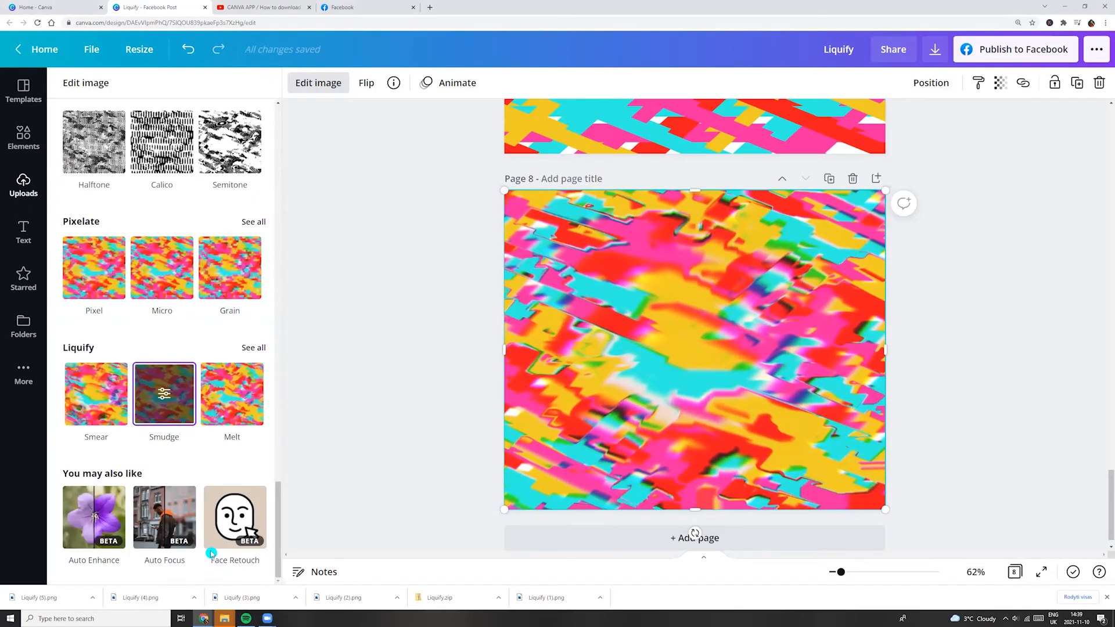
Apply the Liquify Wobble effect to the page 8 image with amount 0.047 and size 10
left_click(254, 349)
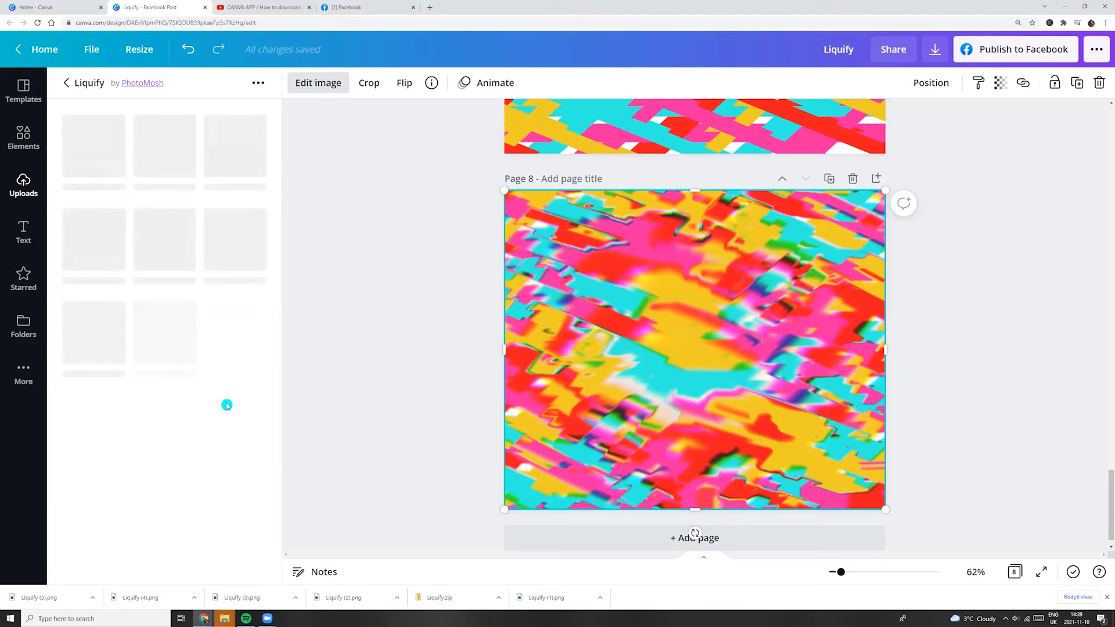
left_click(229, 347)
left_click(230, 348)
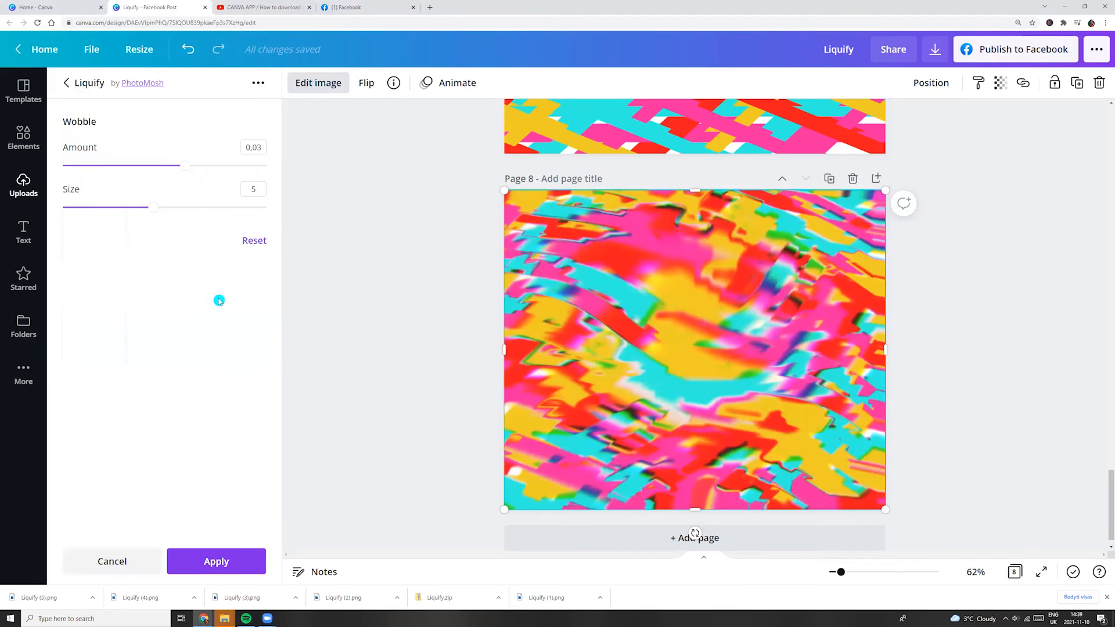
left_click_drag(157, 207, 268, 224)
left_click_drag(188, 167, 266, 166)
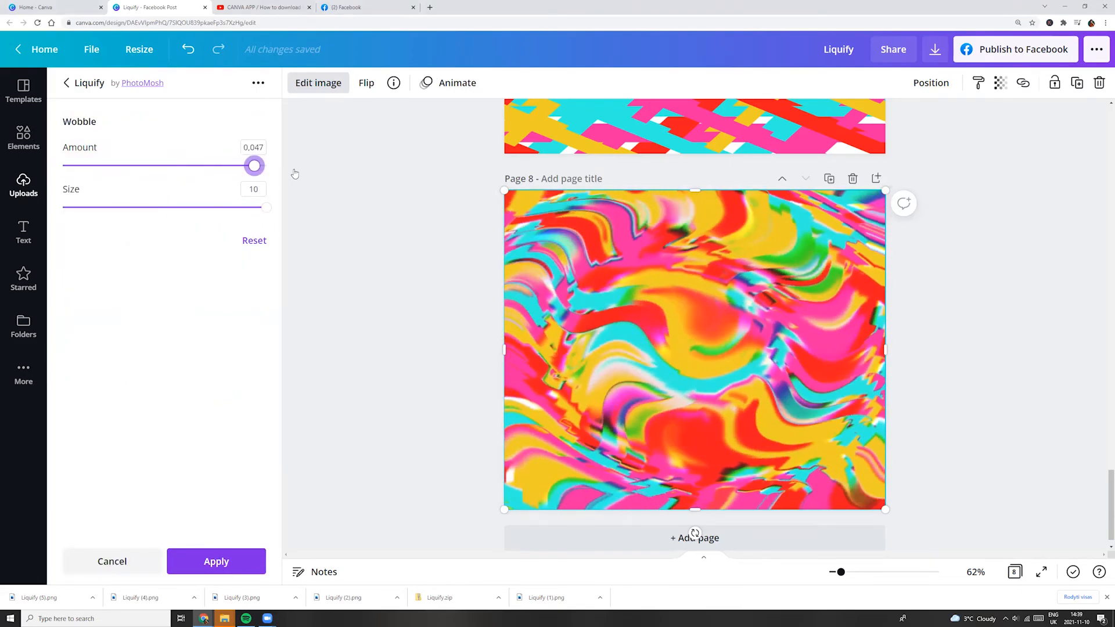
left_click(244, 557)
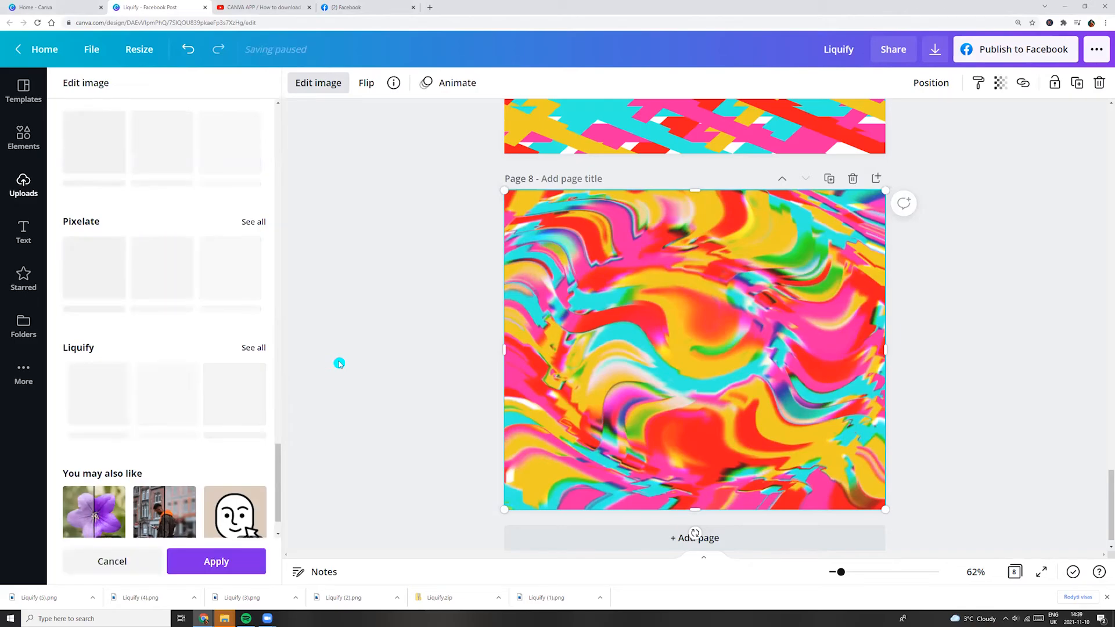